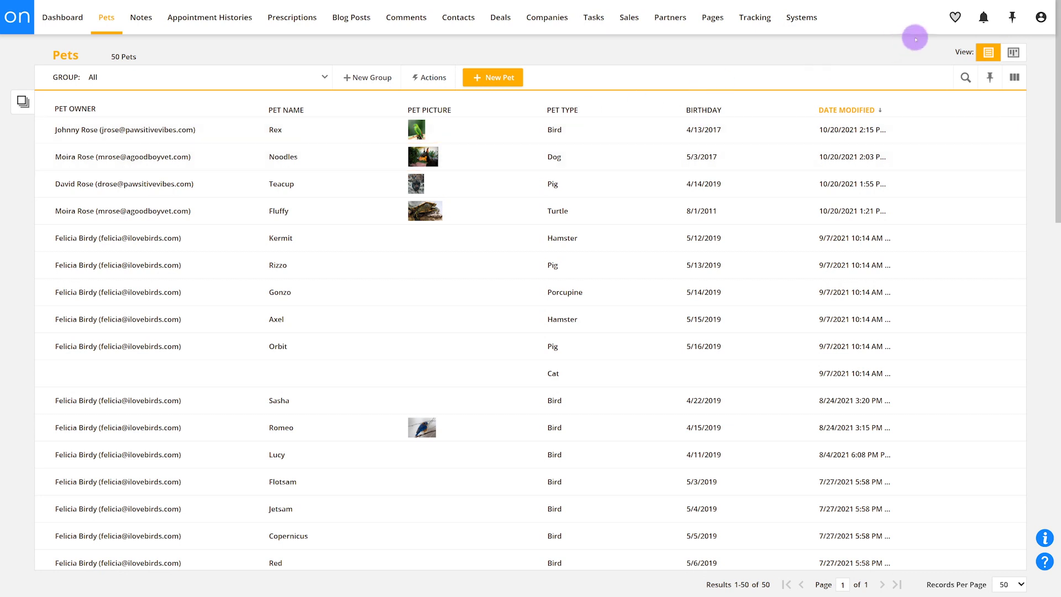
Step: Enable Ontraport Dynamic CMS under Administration's Advanced Features
{"action": "left_click", "coordinate": [1040, 17]}
{"action": "left_click", "coordinate": [937, 91]}
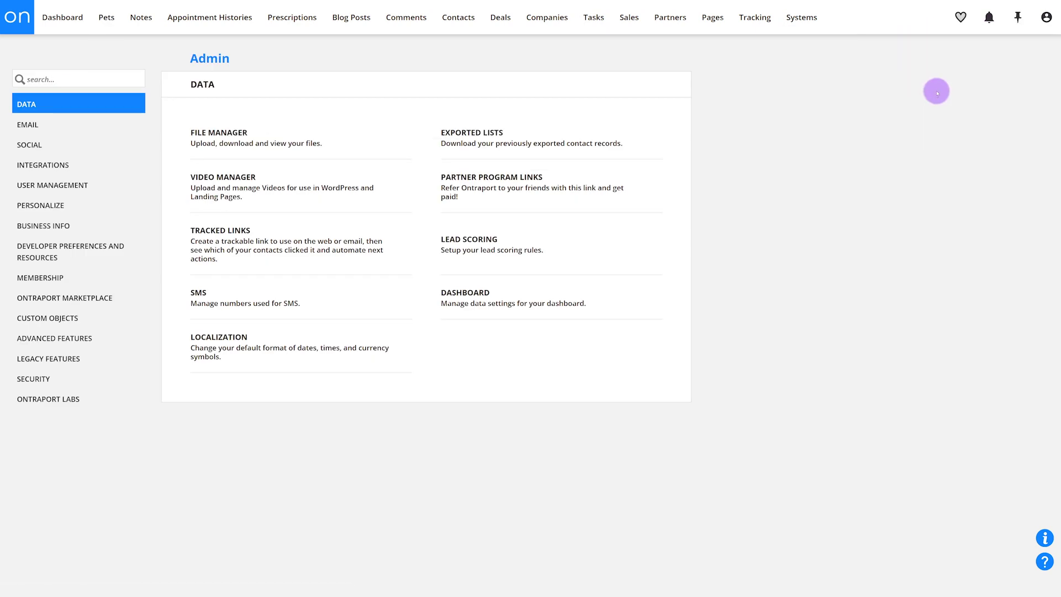
{"action": "left_click", "coordinate": [93, 346]}
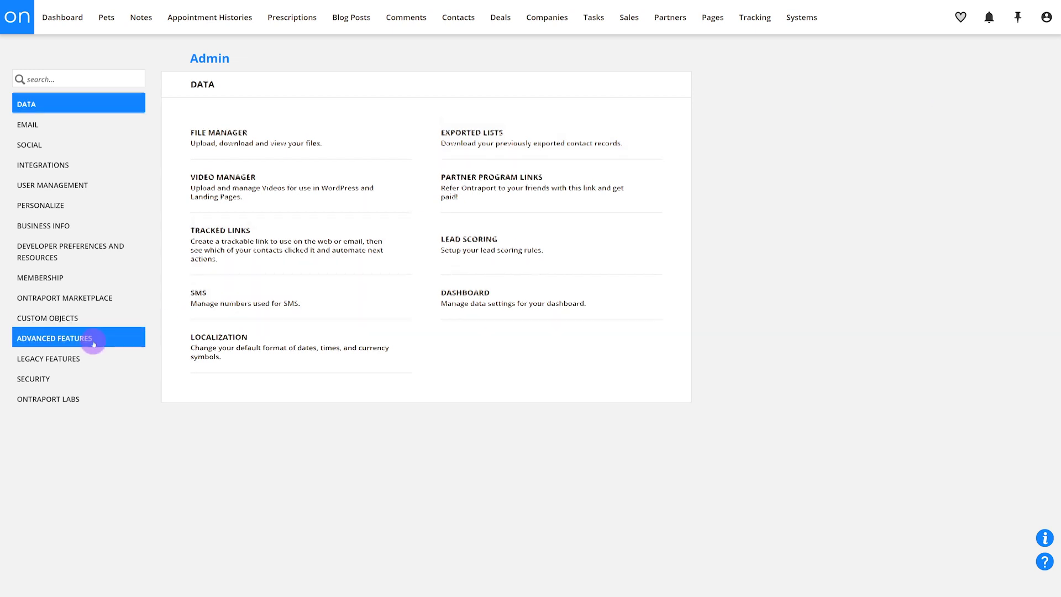
{"action": "left_click", "coordinate": [394, 418]}
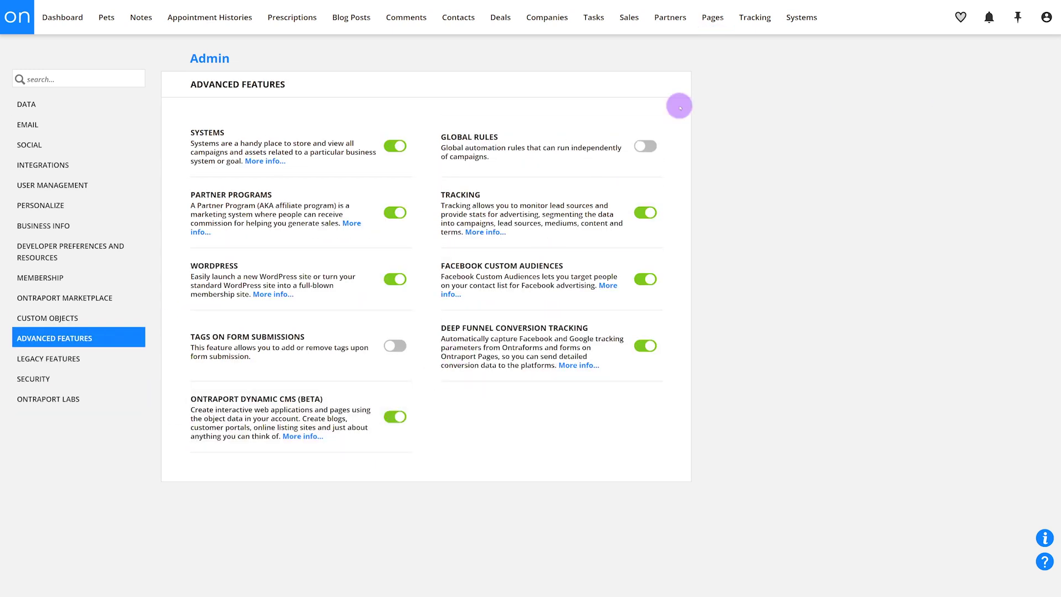
Step: Create a new dynamic template with Pets as its data source object
{"action": "left_click", "coordinate": [724, 53]}
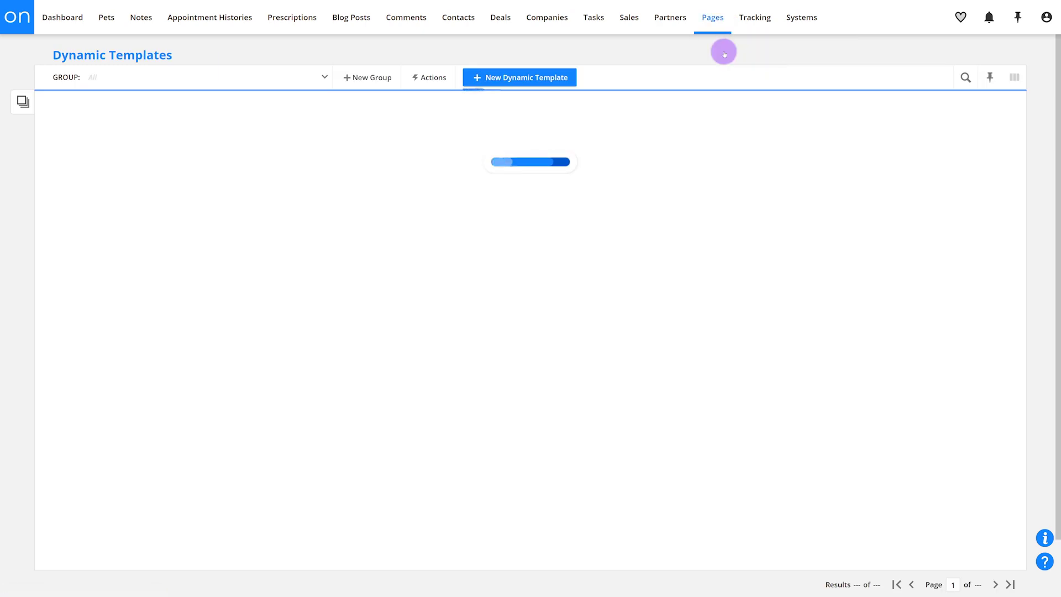
{"action": "left_click", "coordinate": [546, 79]}
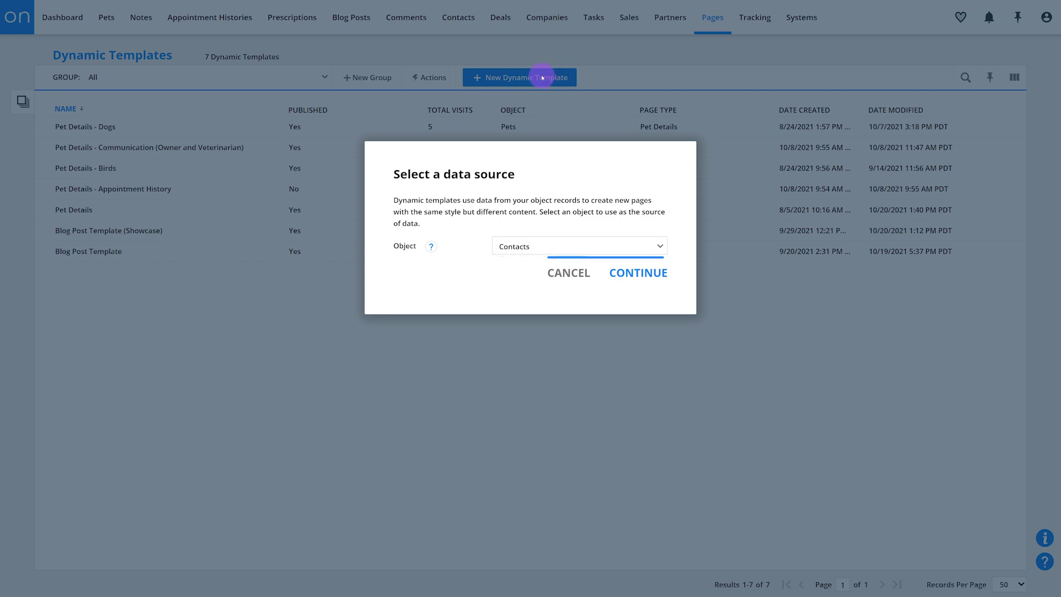
{"action": "left_click", "coordinate": [533, 251]}
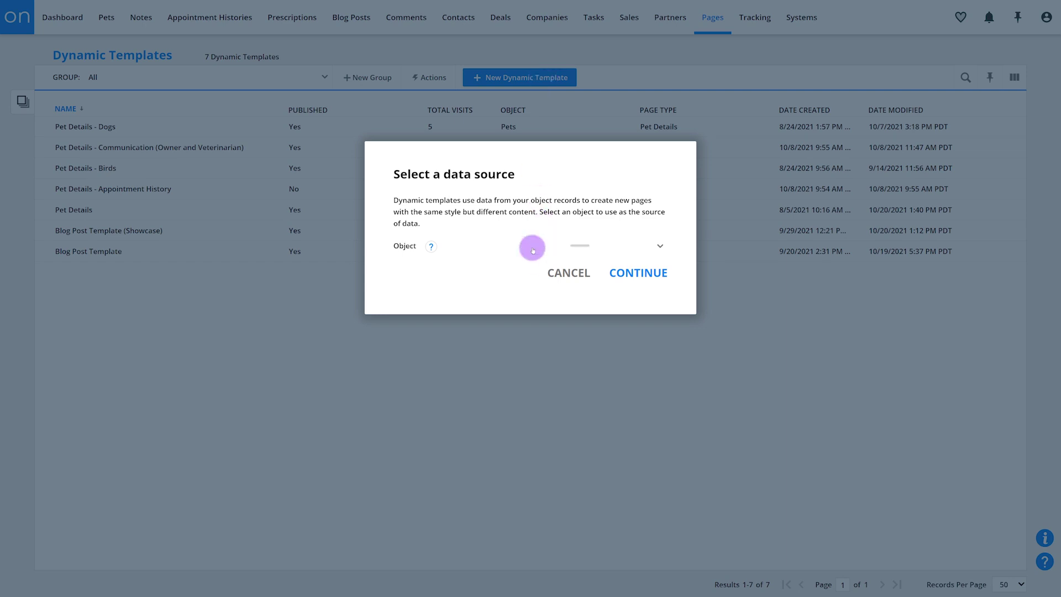
{"action": "left_click", "coordinate": [512, 359]}
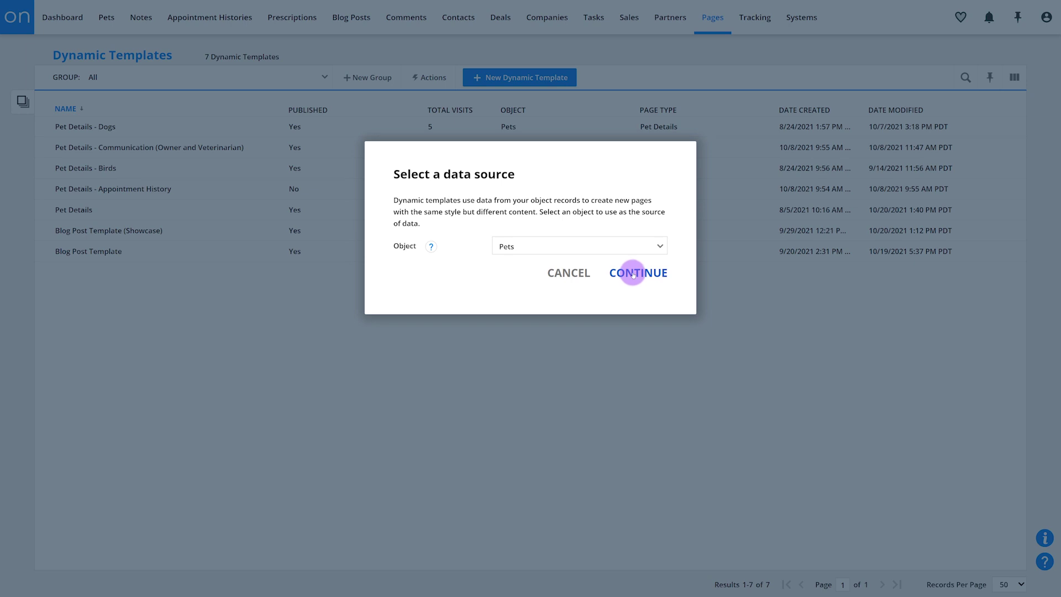
{"action": "left_click", "coordinate": [629, 244]}
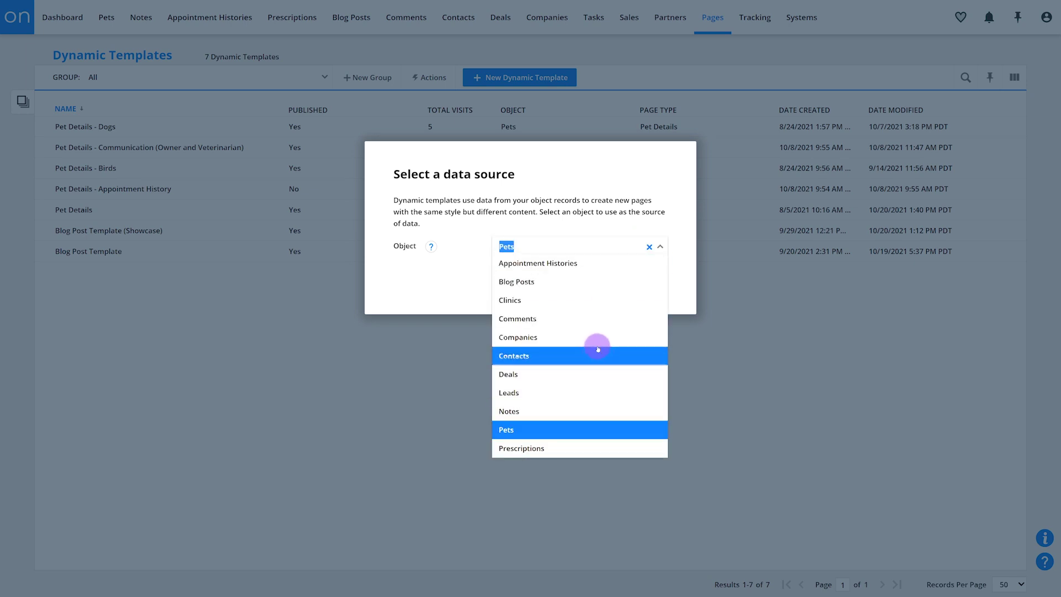
{"action": "left_click", "coordinate": [676, 320]}
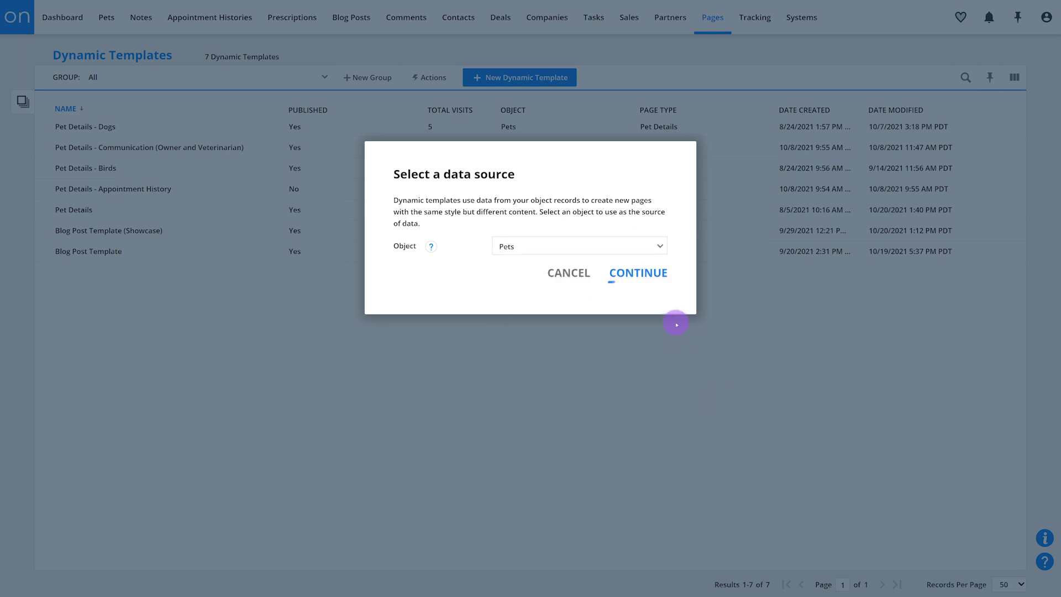
{"action": "left_click", "coordinate": [641, 274]}
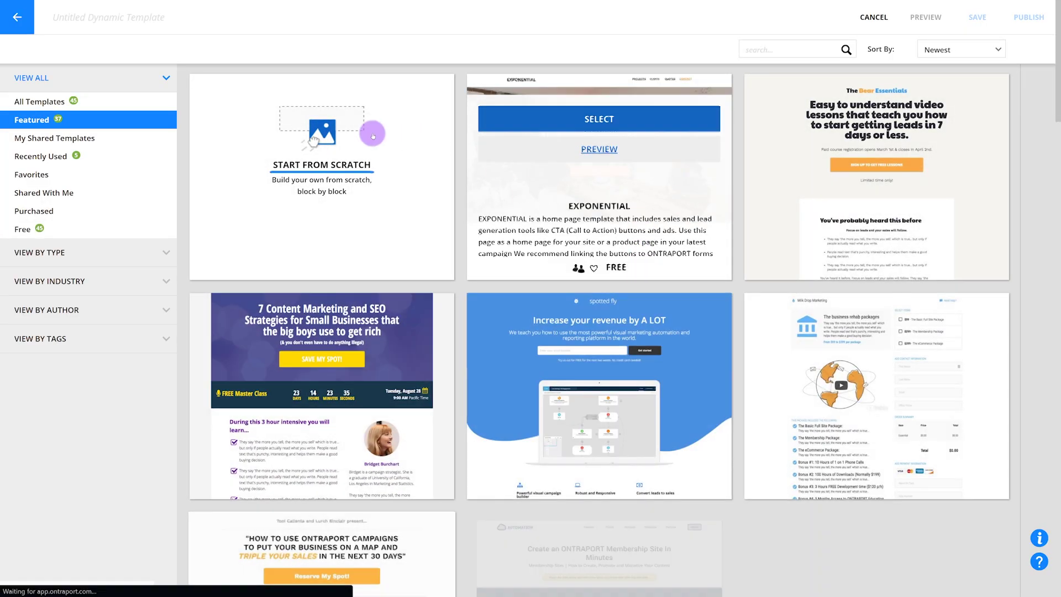
Step: Start from scratch with a one-column block holding an Image element and a headline
{"action": "left_click", "coordinate": [324, 162]}
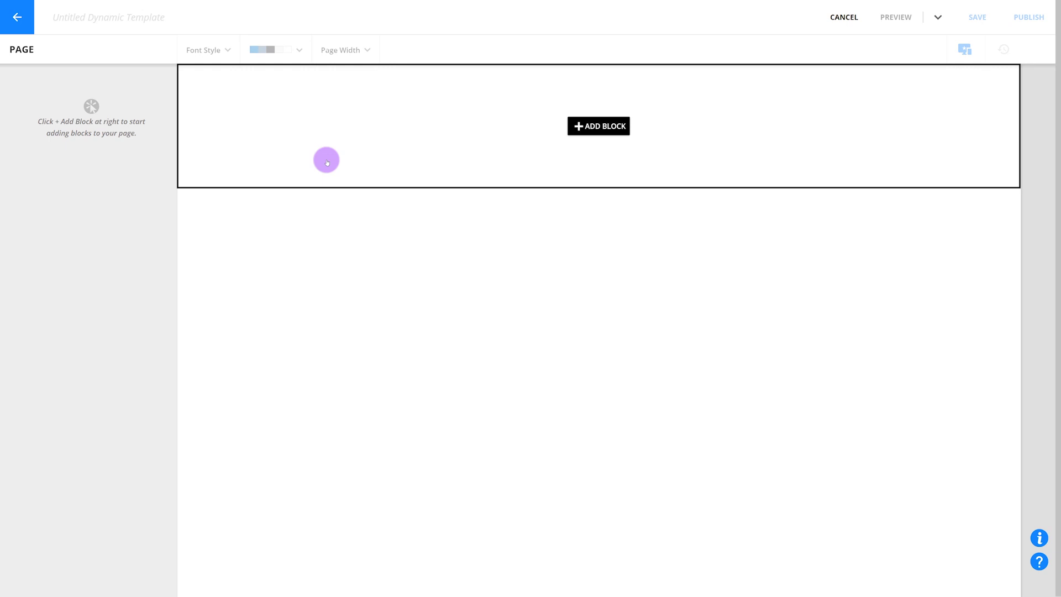
{"action": "left_click", "coordinate": [592, 132]}
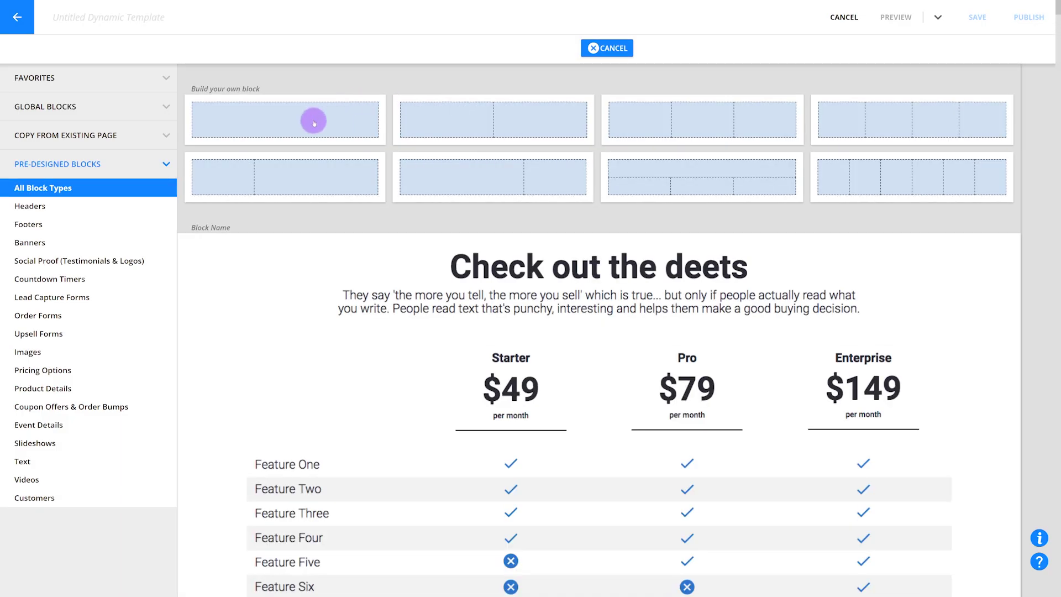
{"action": "left_click", "coordinate": [314, 123]}
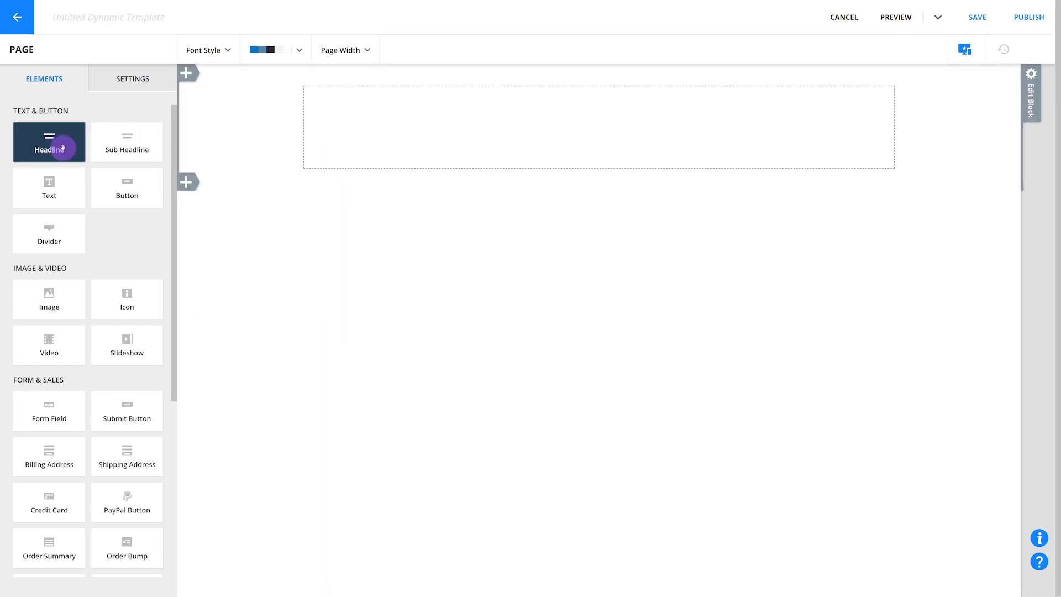
{"action": "left_click_drag", "start_coordinate": [49, 299], "coordinate": [398, 130]}
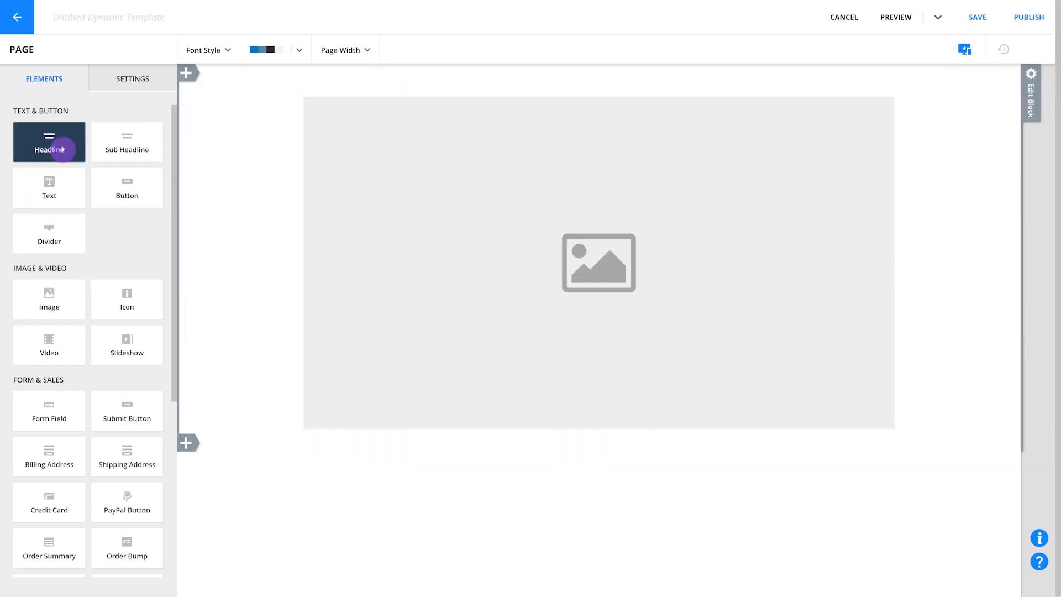
{"action": "mouse_move", "coordinate": [55, 144]}
{"action": "left_mouse_down"}
{"action": "mouse_move", "coordinate": [618, 91]}
{"action": "mouse_move", "coordinate": [624, 104]}
{"action": "left_mouse_up"}
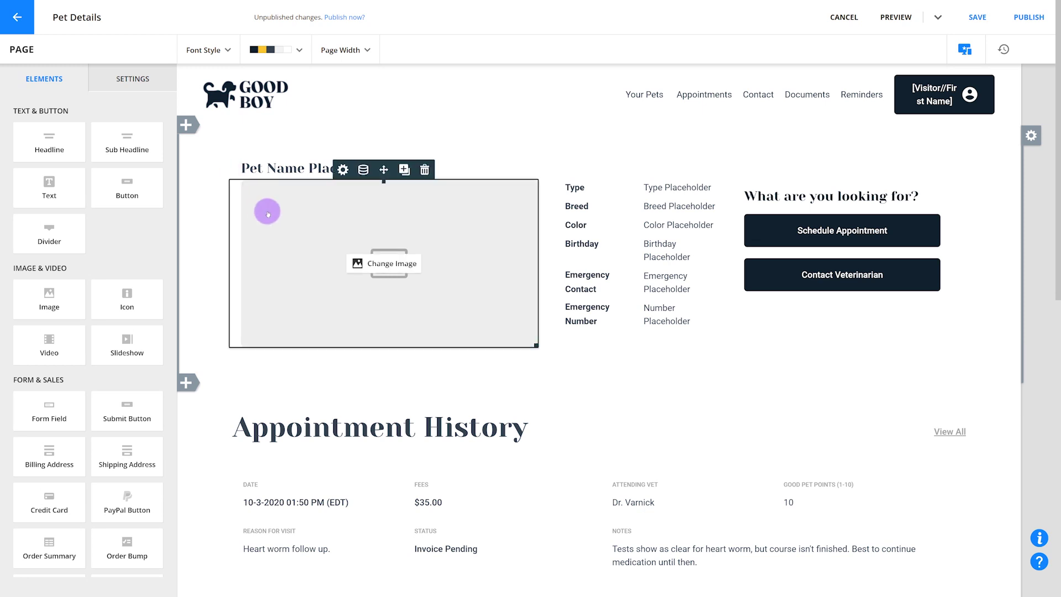
{"action": "mouse_move", "coordinate": [498, 340]}
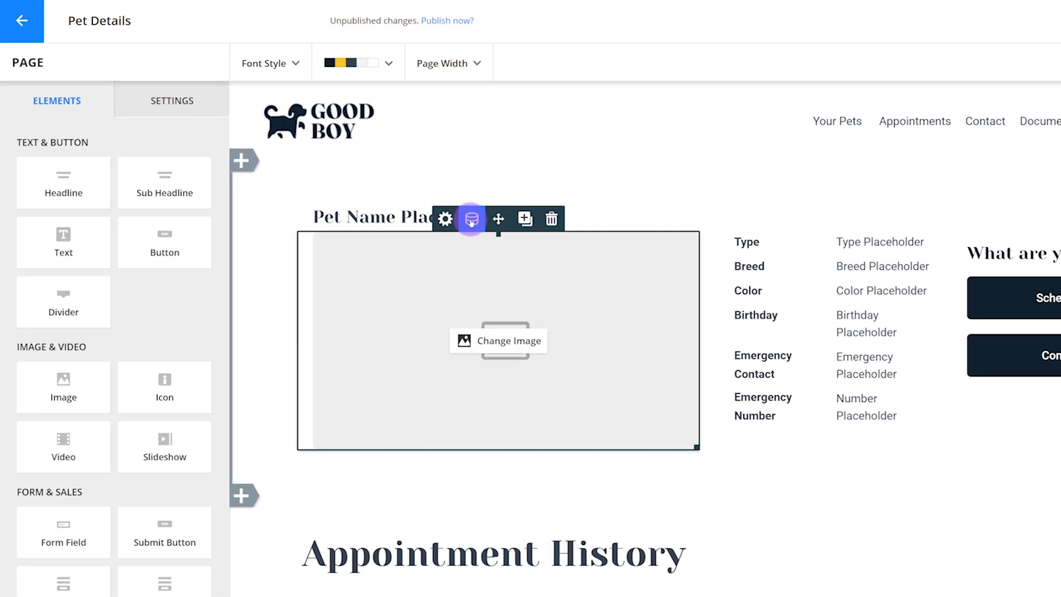
Step: Open the pet image's data-link editor to choose an image field
{"action": "left_click", "coordinate": [471, 220]}
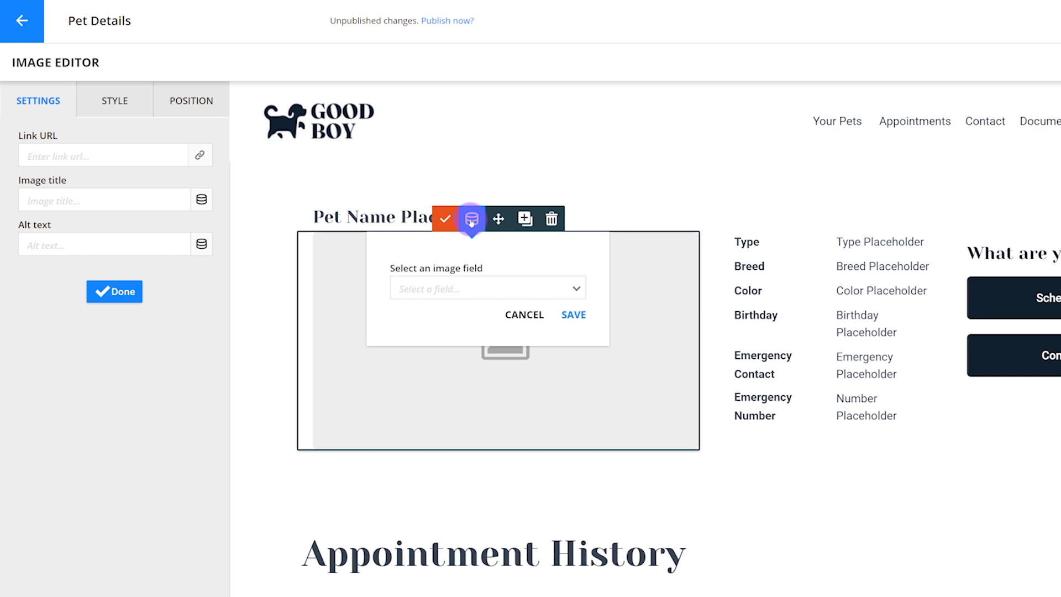
Step: Link the image to Pet Fields (Dynamic Page) > Pet Picture and save
{"action": "left_click", "coordinate": [466, 290]}
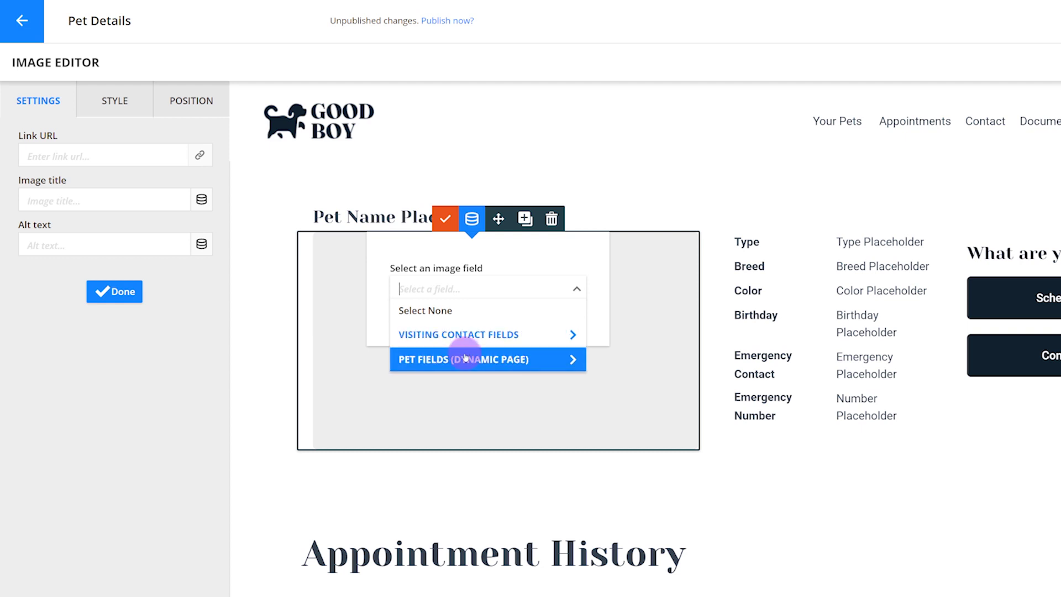
{"action": "left_click", "coordinate": [466, 359]}
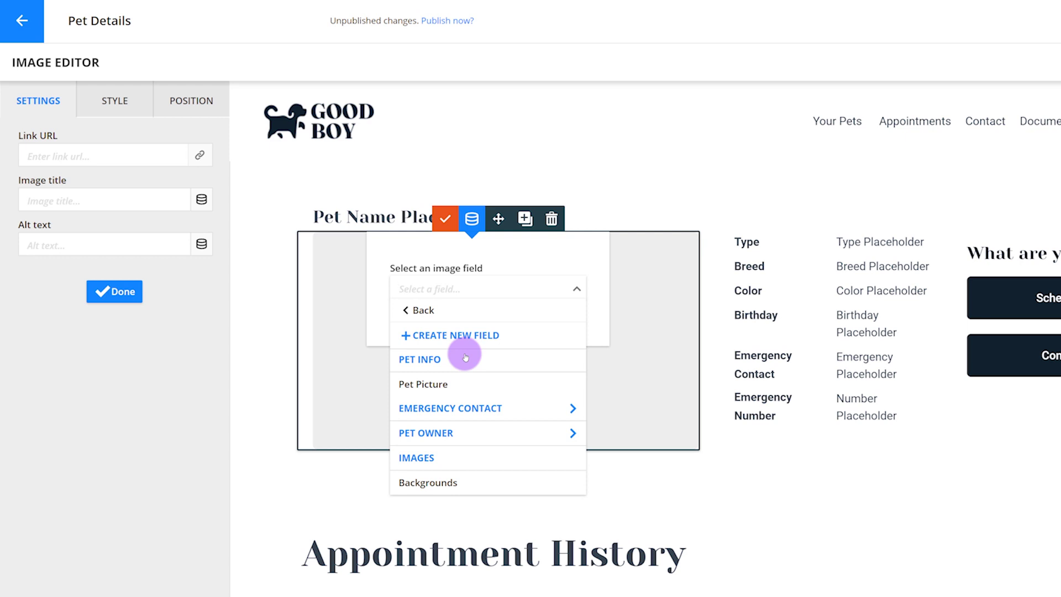
{"action": "left_click", "coordinate": [461, 387]}
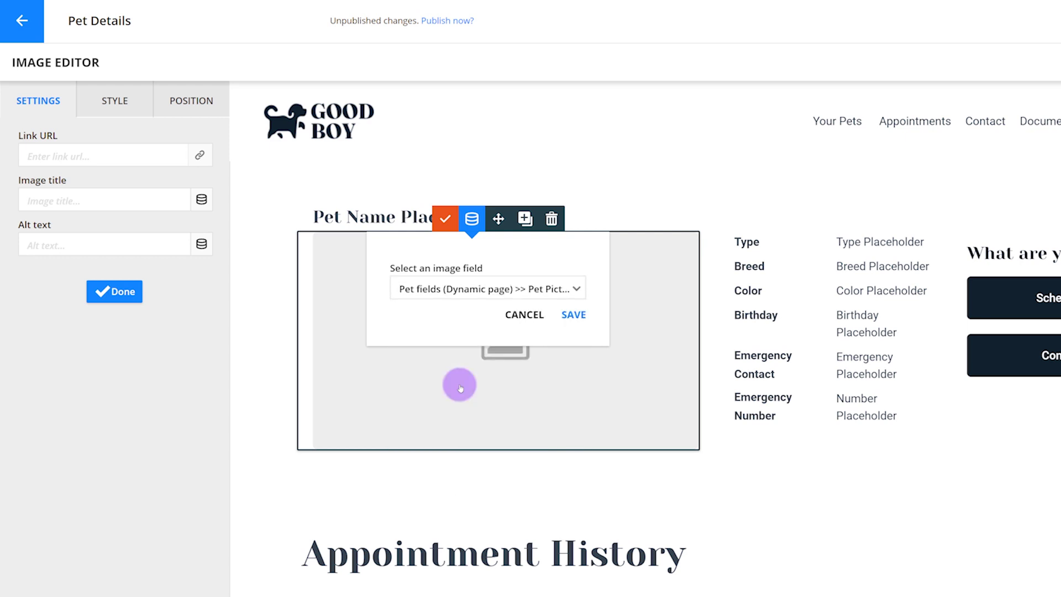
{"action": "left_click", "coordinate": [573, 315]}
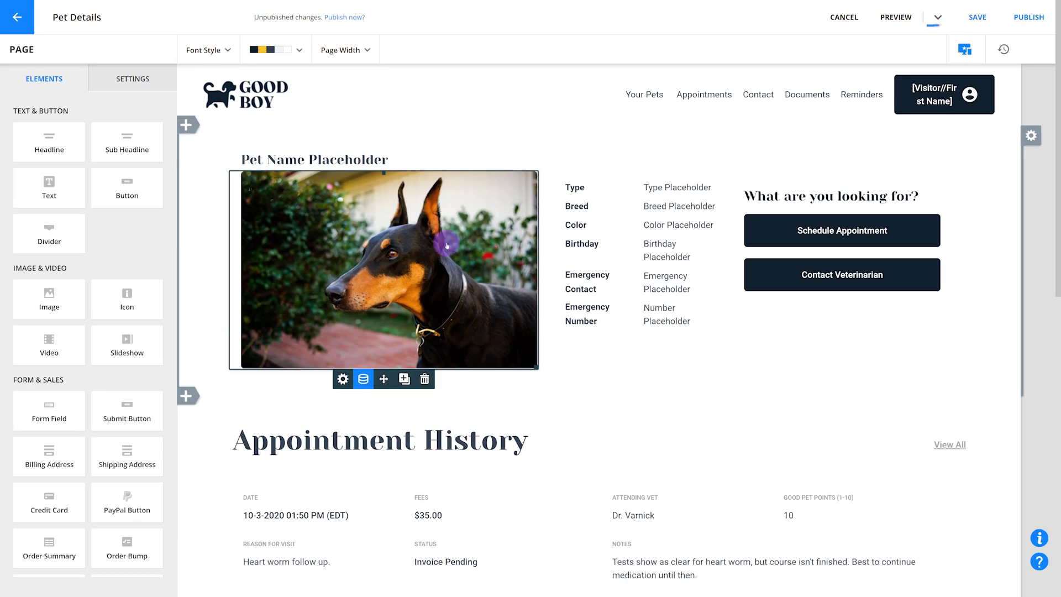
Step: Preview the page with Noodles | Moira Rose as data source, then return to the editor
{"action": "left_click", "coordinate": [937, 15]}
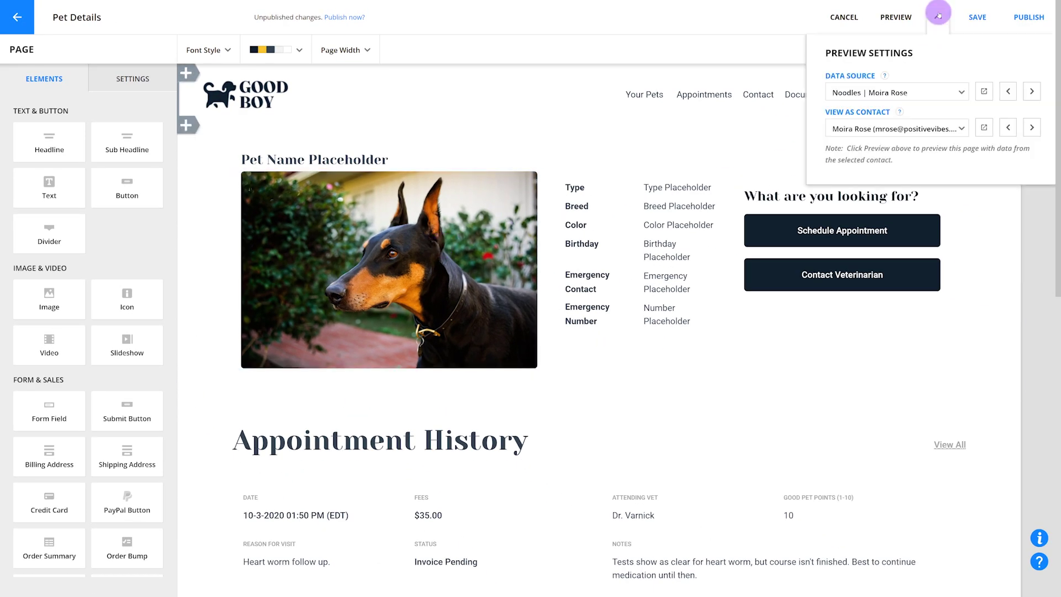
{"action": "left_click", "coordinate": [914, 97]}
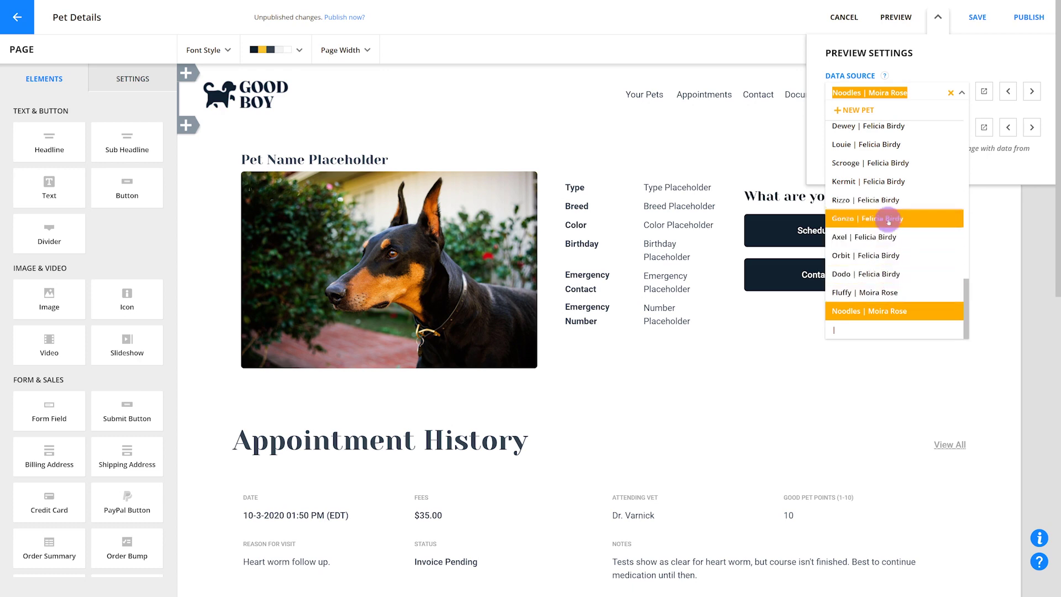
{"action": "left_click", "coordinate": [878, 294]}
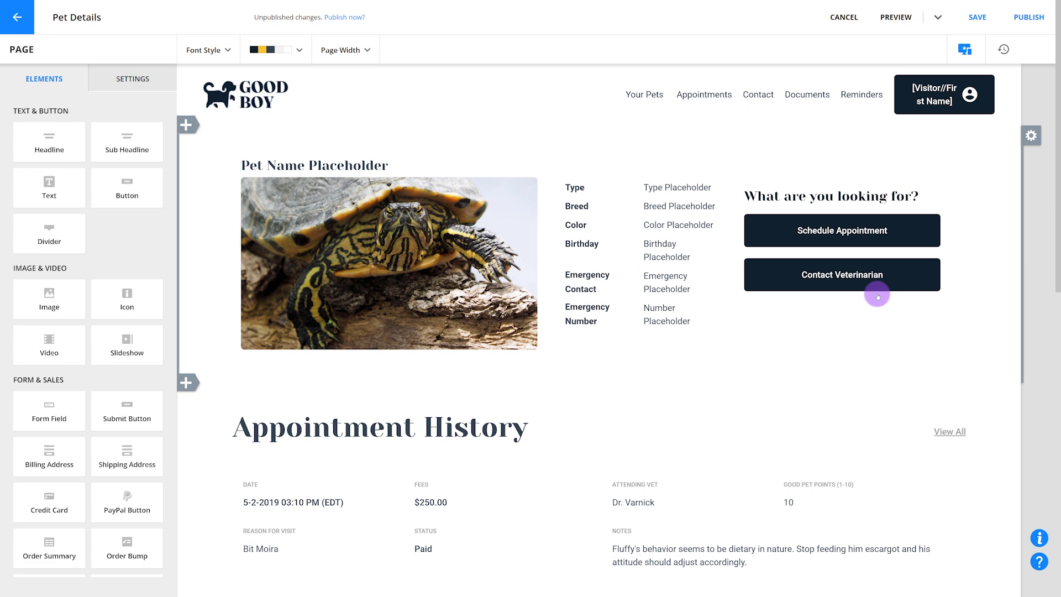
{"action": "left_click", "coordinate": [937, 17]}
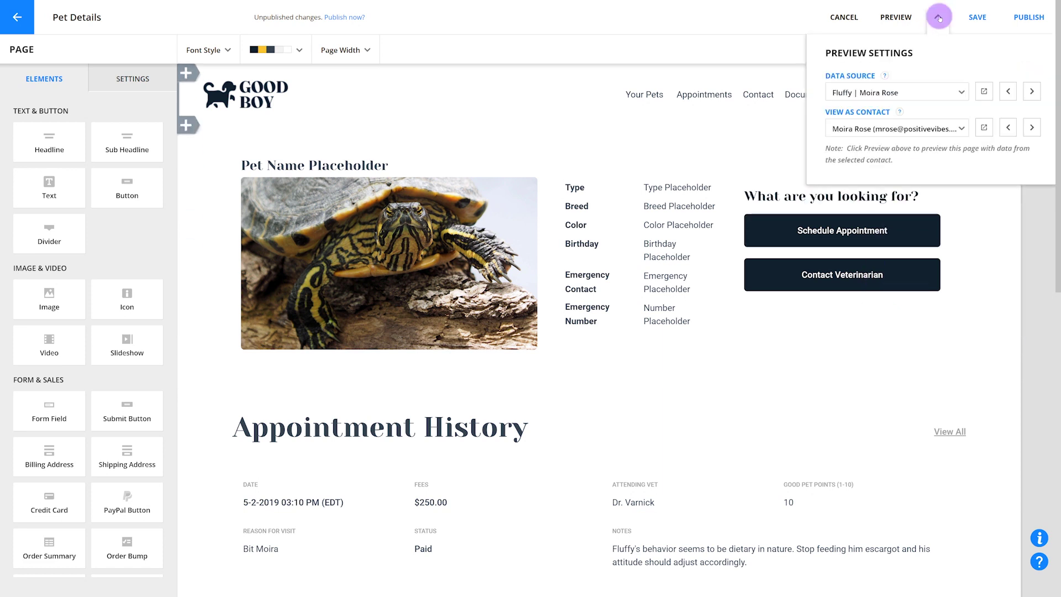
{"action": "left_click", "coordinate": [917, 92]}
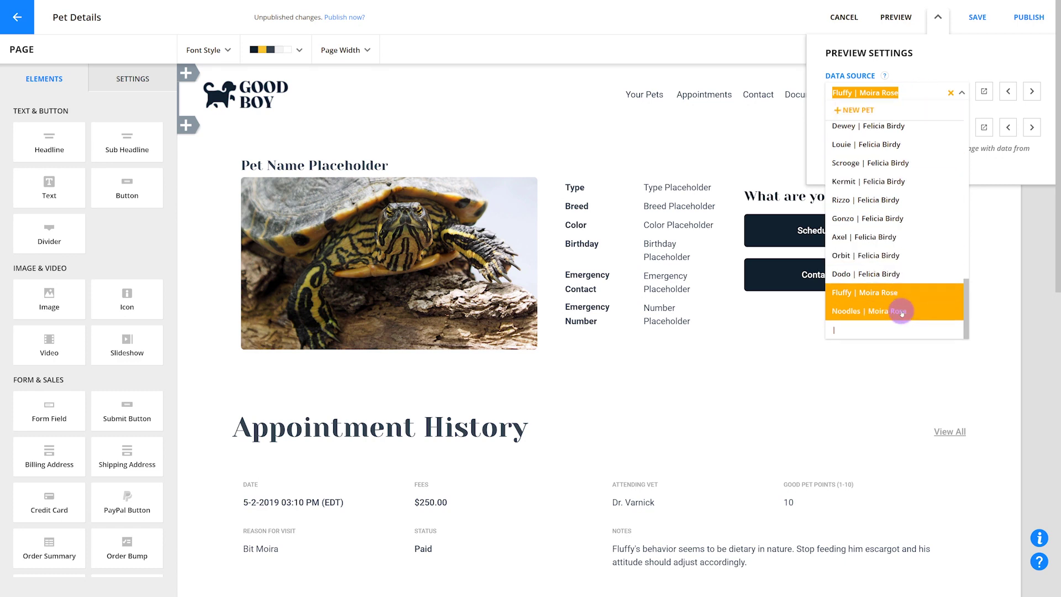
{"action": "left_click", "coordinate": [901, 311]}
{"action": "left_click", "coordinate": [894, 19]}
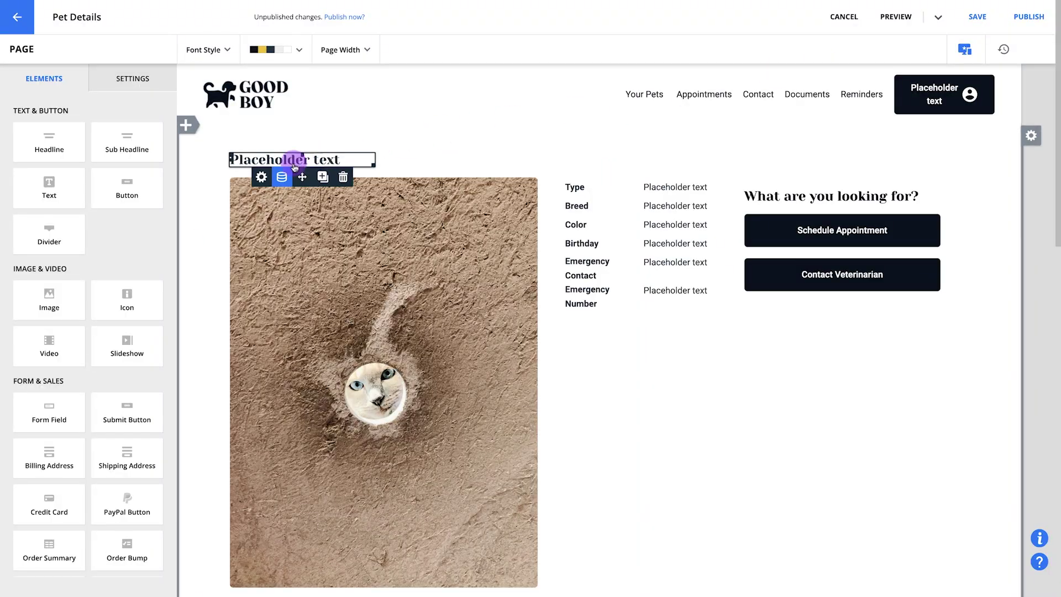
{"action": "left_click", "coordinate": [282, 177]}
Step: Link the heading to the Pet Name field
{"action": "left_click", "coordinate": [283, 231]}
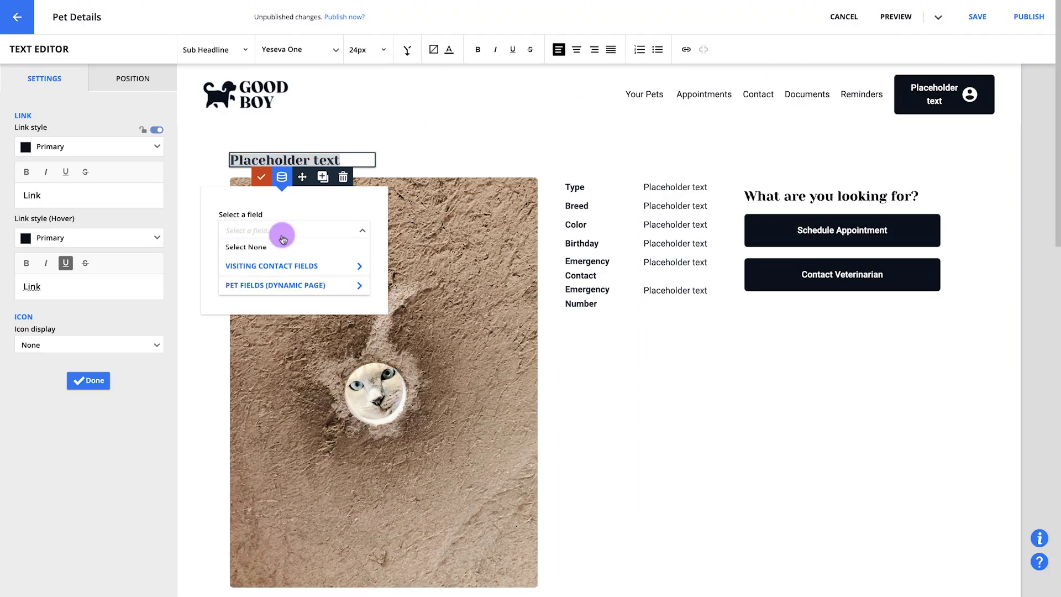
{"action": "left_click", "coordinate": [275, 285]}
{"action": "type", "text": "name"}
{"action": "left_click", "coordinate": [262, 304]}
{"action": "left_click", "coordinate": [362, 291]}
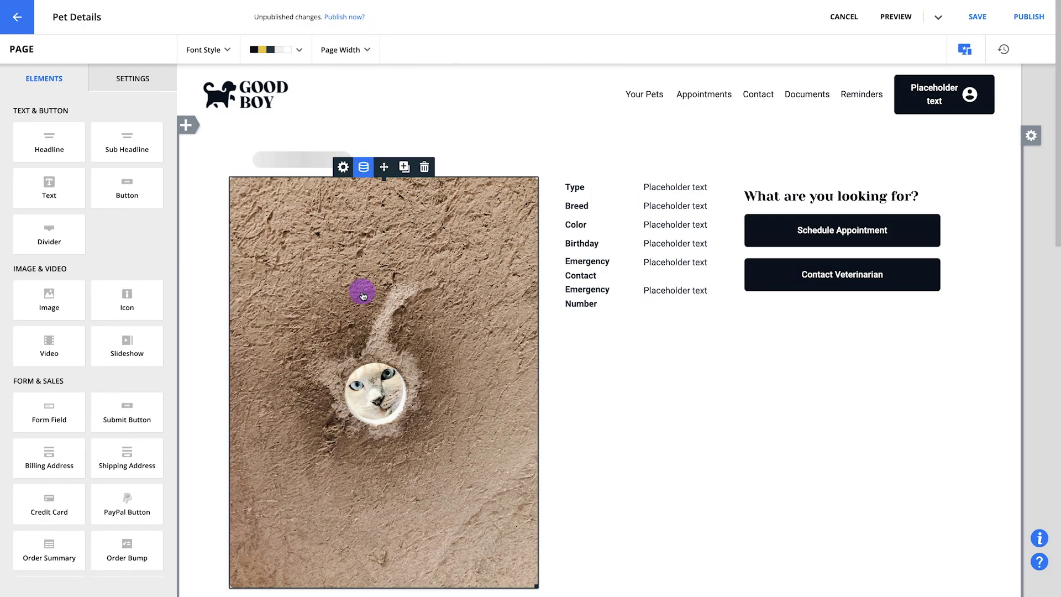
Step: Link the Type value to the Pet Type field
{"action": "left_click", "coordinate": [666, 184]}
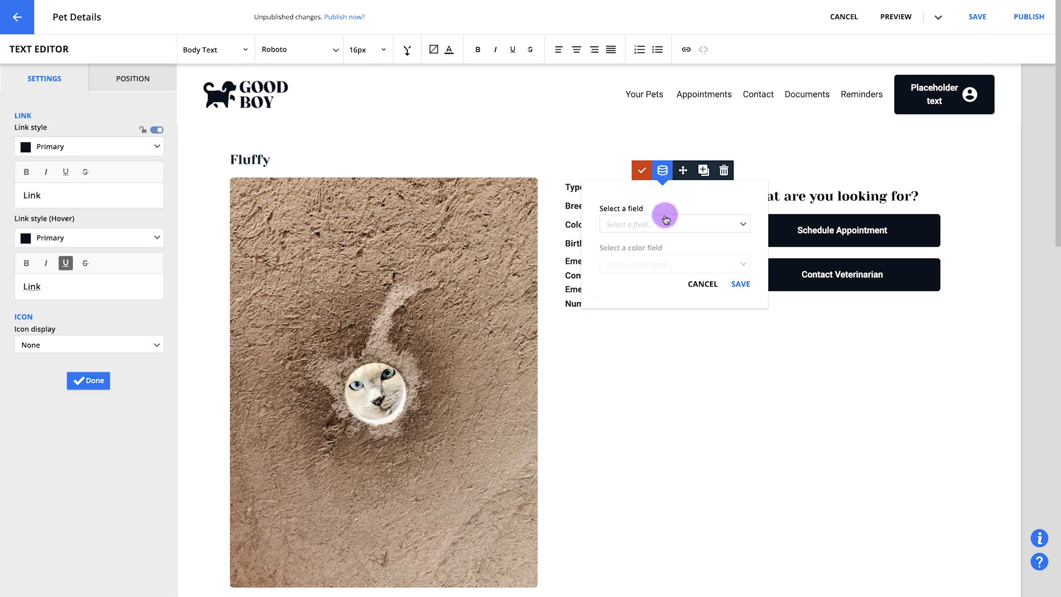
{"action": "left_click", "coordinate": [666, 219]}
{"action": "left_click", "coordinate": [660, 279]}
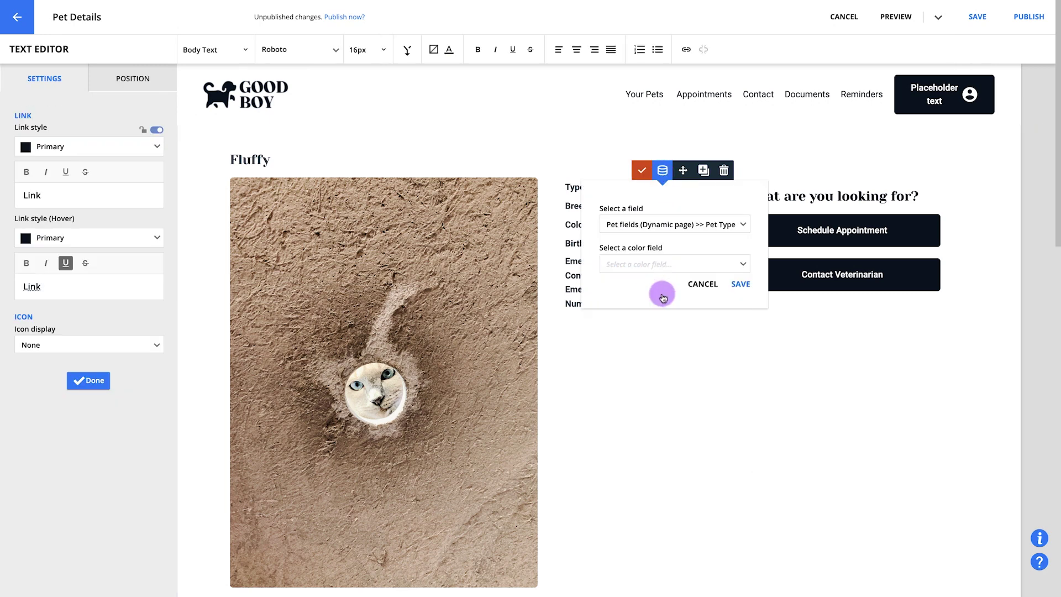
{"action": "left_click", "coordinate": [741, 284]}
Step: Link the Emergency Contact text to the pet's Emergency Contact field
{"action": "left_click", "coordinate": [688, 262]}
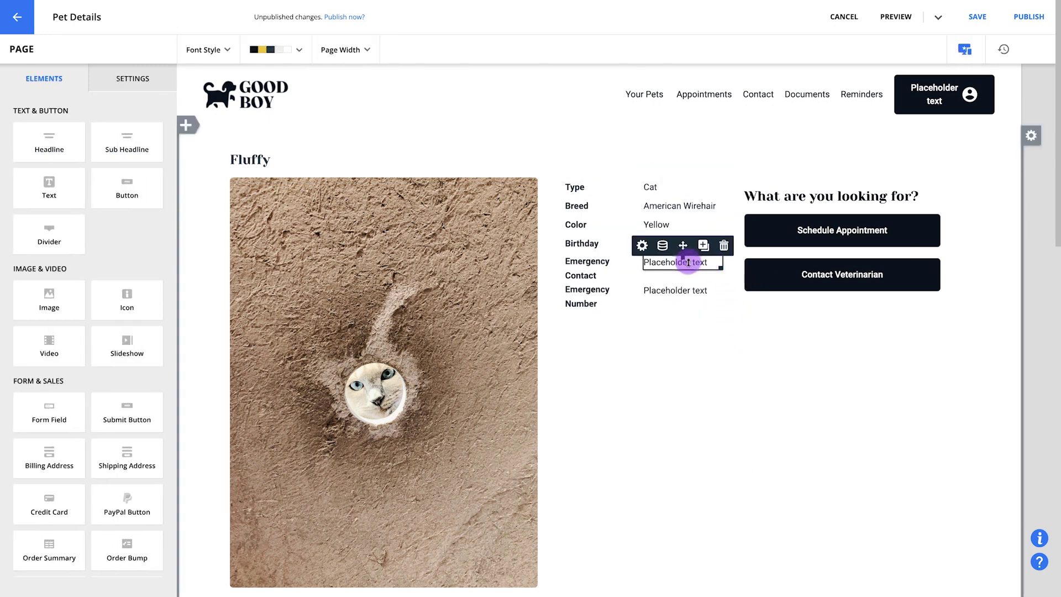
{"action": "left_click", "coordinate": [663, 246]}
{"action": "left_click", "coordinate": [669, 298]}
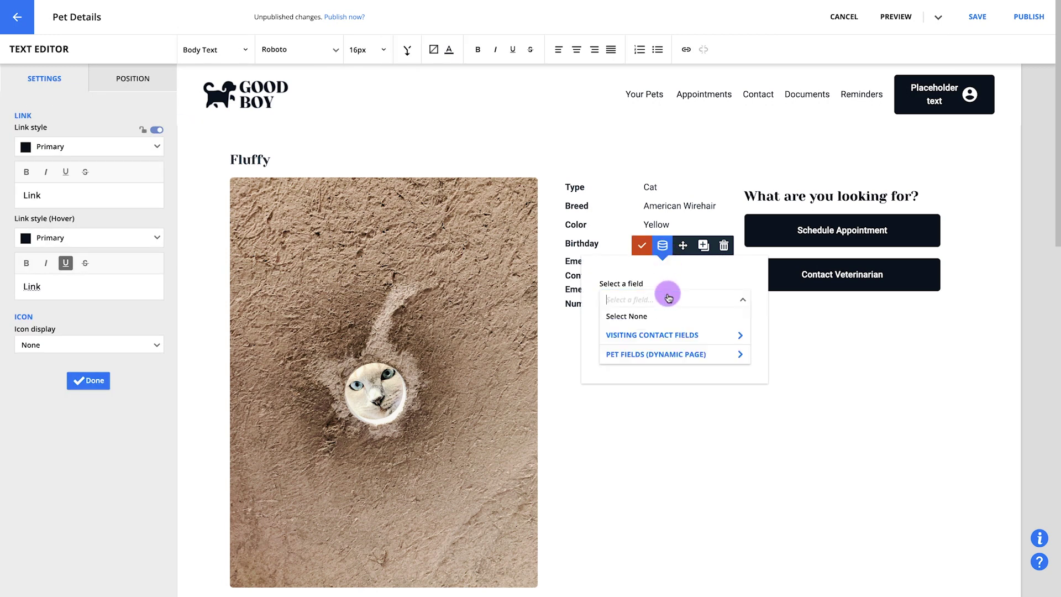
{"action": "left_click", "coordinate": [670, 353]}
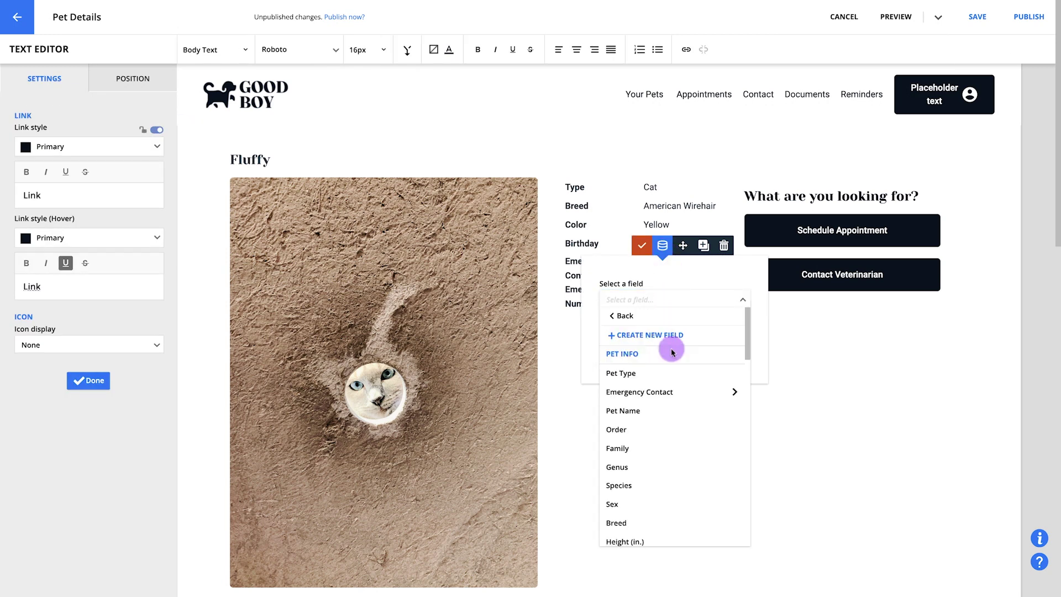
{"action": "left_click", "coordinate": [674, 392]}
{"action": "left_click", "coordinate": [736, 360]}
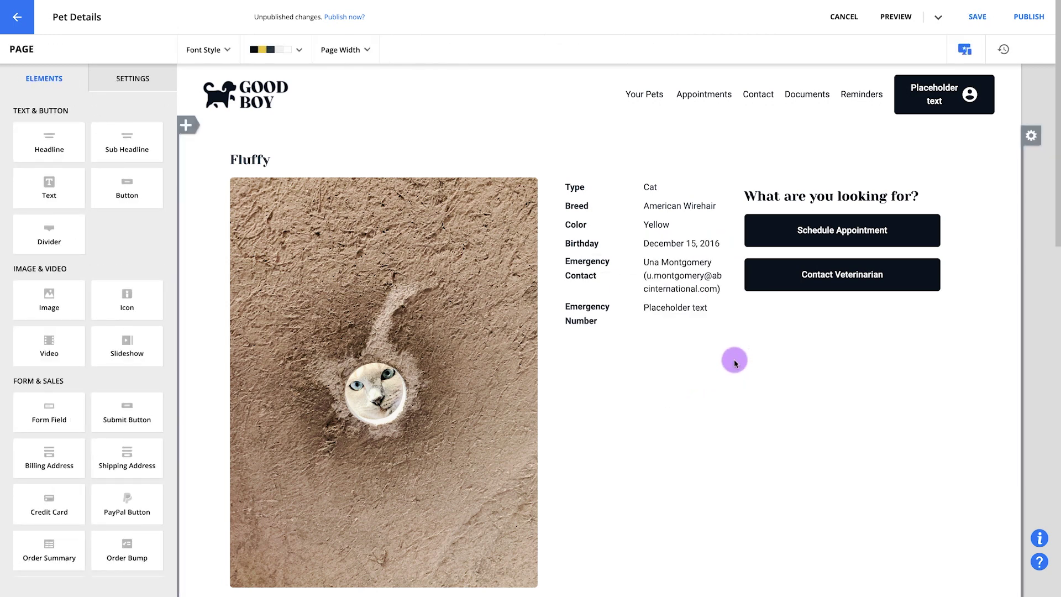
Step: Link the Emergency Number text to the emergency contact's phone field
{"action": "left_click", "coordinate": [678, 308]}
{"action": "left_click", "coordinate": [663, 291]}
{"action": "left_click", "coordinate": [674, 345]}
{"action": "left_click", "coordinate": [681, 381]}
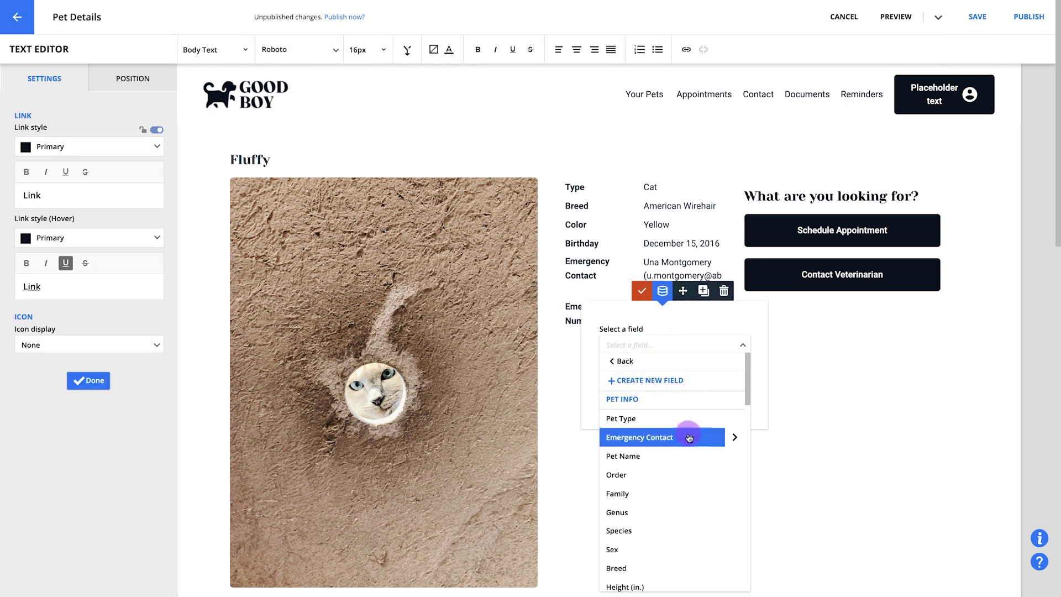
{"action": "left_click", "coordinate": [734, 437]}
{"action": "type", "text": "sms"}
{"action": "left_click", "coordinate": [727, 436]}
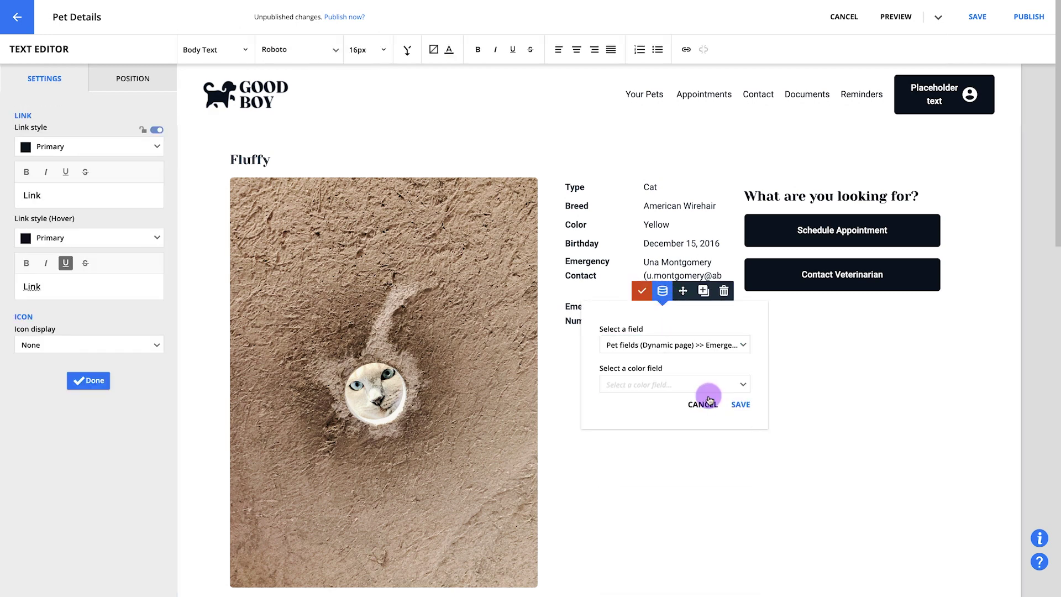
{"action": "left_click", "coordinate": [739, 405]}
Step: Switch the preview to the next pet, Noodles, and hide the preview settings
{"action": "left_click", "coordinate": [938, 17]}
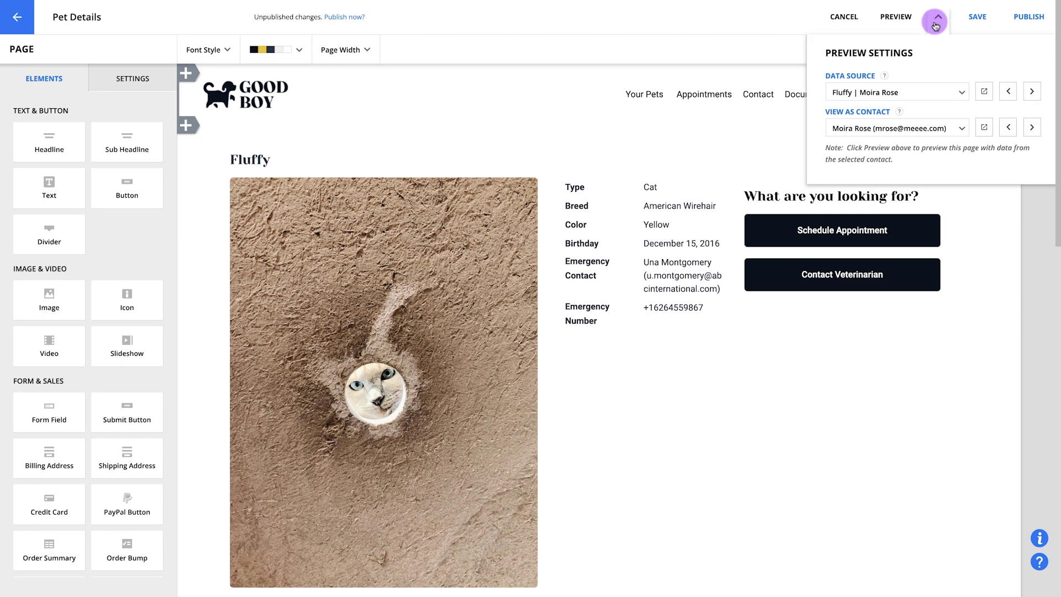
{"action": "left_click", "coordinate": [1009, 92]}
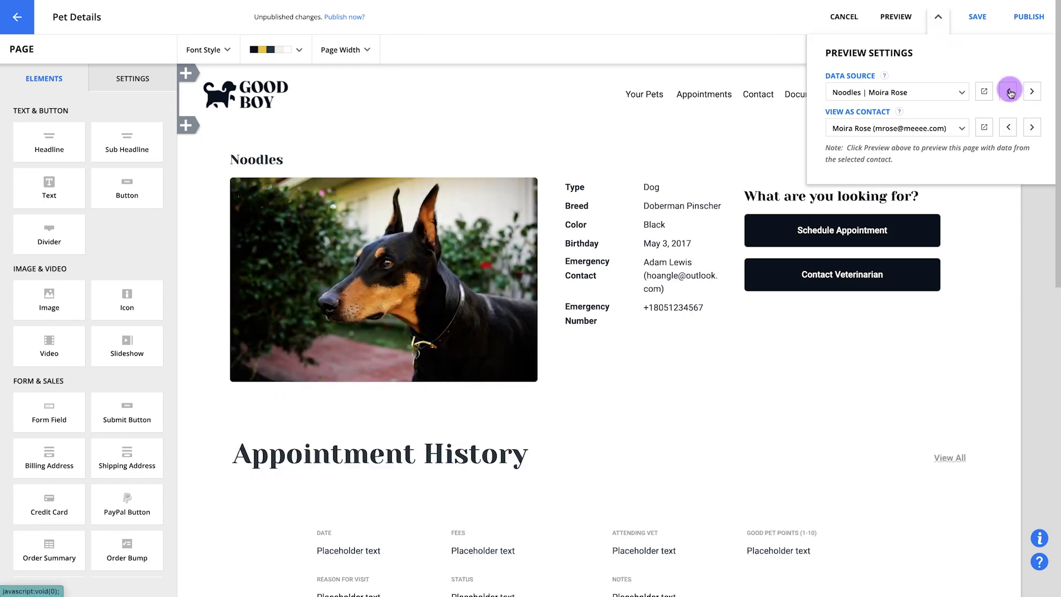
{"action": "left_click", "coordinate": [938, 28]}
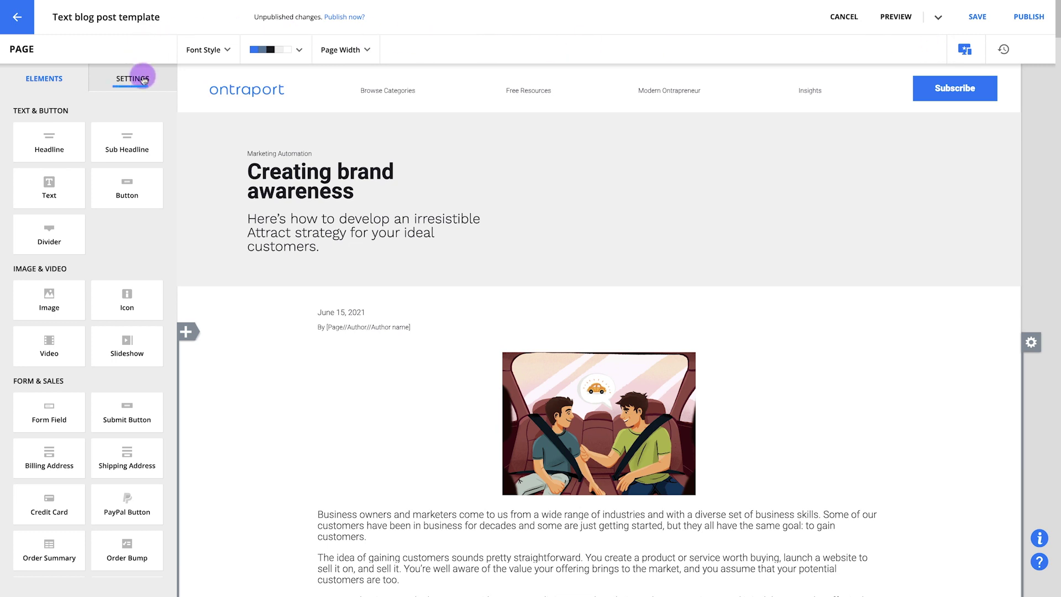
Step: Set the blog header block's background to an image from a Blog post image field
{"action": "left_click", "coordinate": [139, 79]}
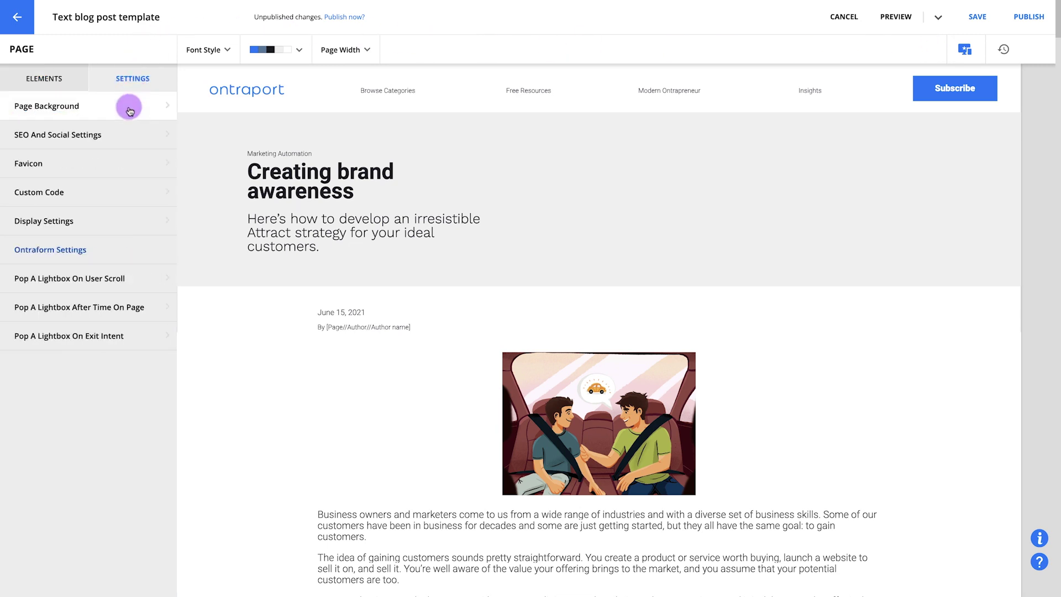
{"action": "left_click", "coordinate": [1030, 119]}
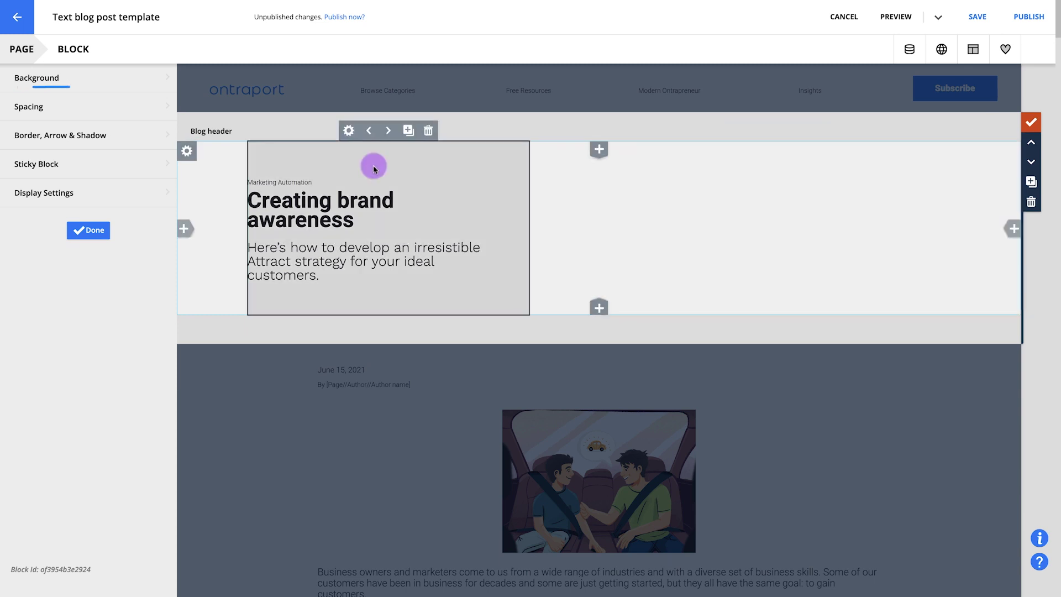
{"action": "left_click", "coordinate": [140, 83]}
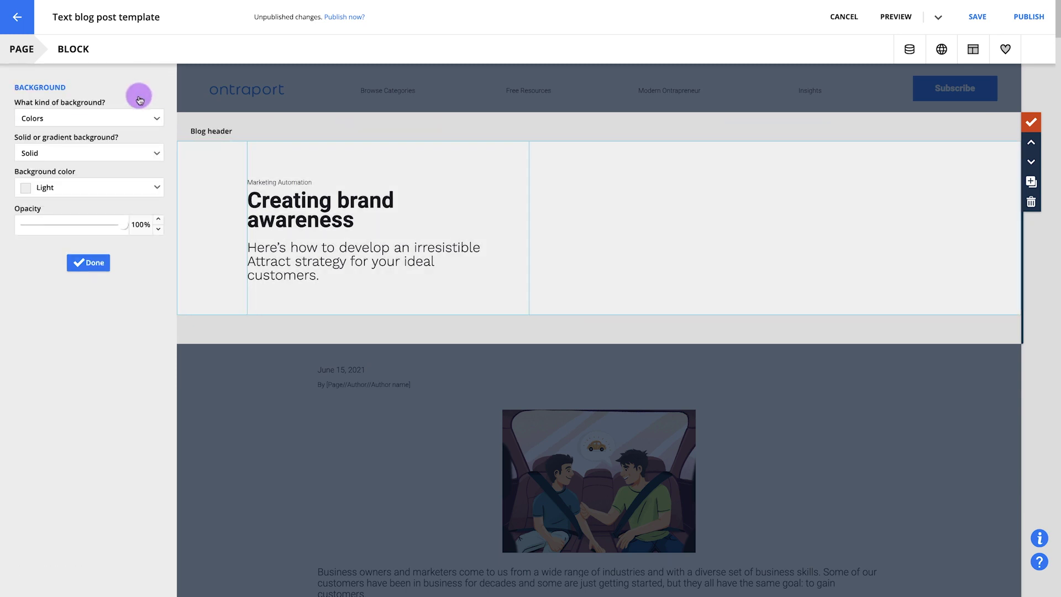
{"action": "left_click", "coordinate": [140, 118]}
{"action": "left_click", "coordinate": [109, 171]}
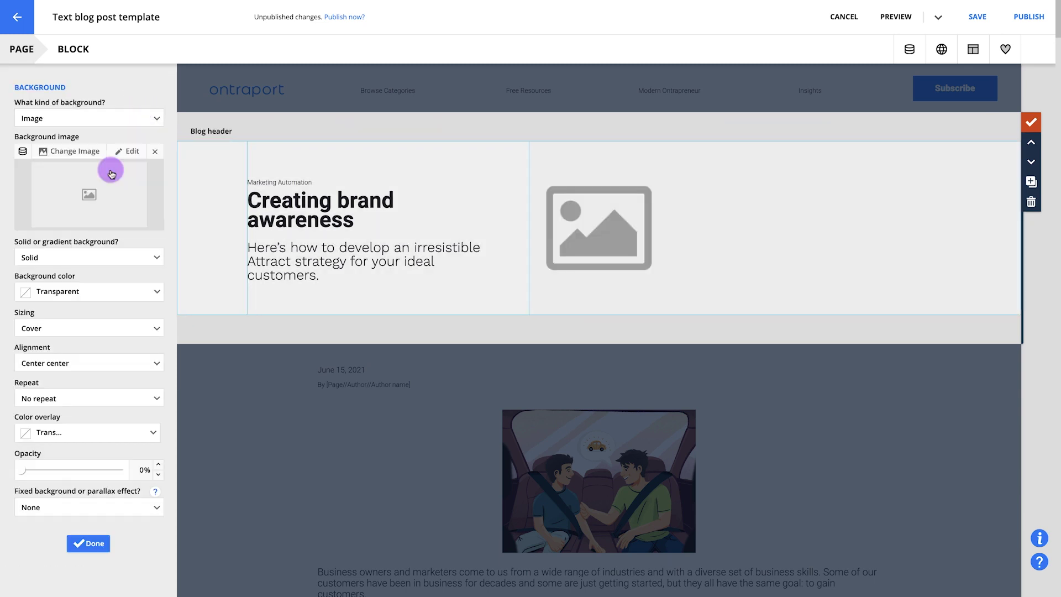
{"action": "left_click", "coordinate": [23, 153]}
{"action": "left_click", "coordinate": [50, 231]}
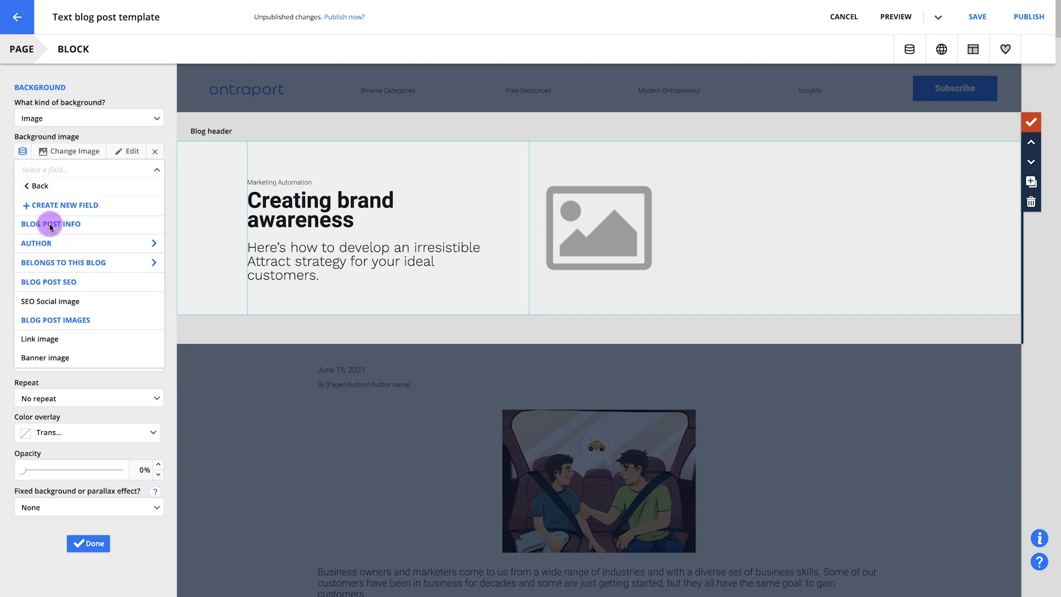
{"action": "left_click", "coordinate": [61, 358]}
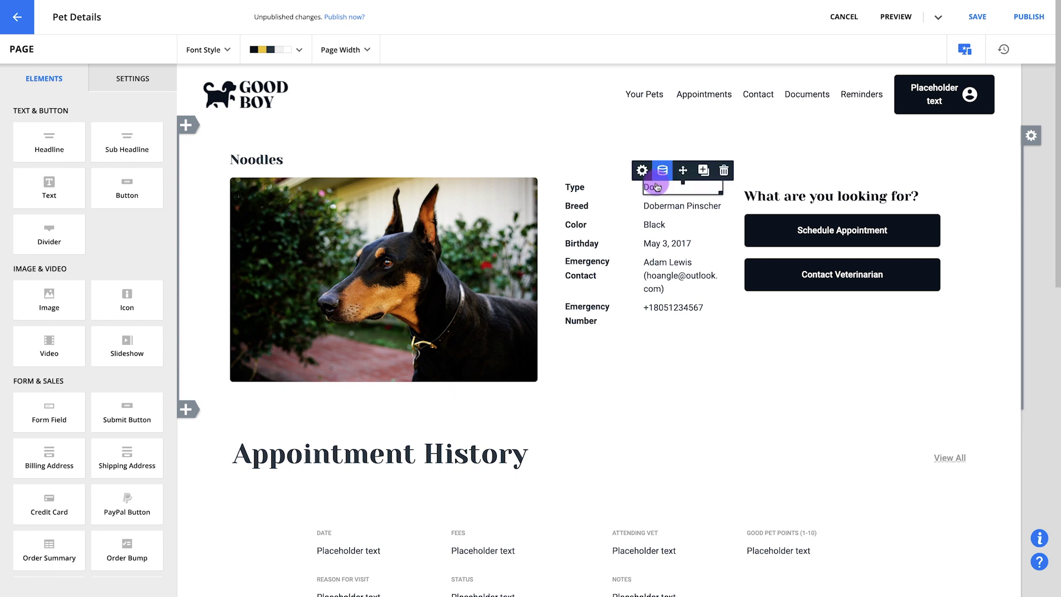
Step: Set the Type value's colour field to Pet Fields > Pet Type - Color and save
{"action": "left_click", "coordinate": [660, 178]}
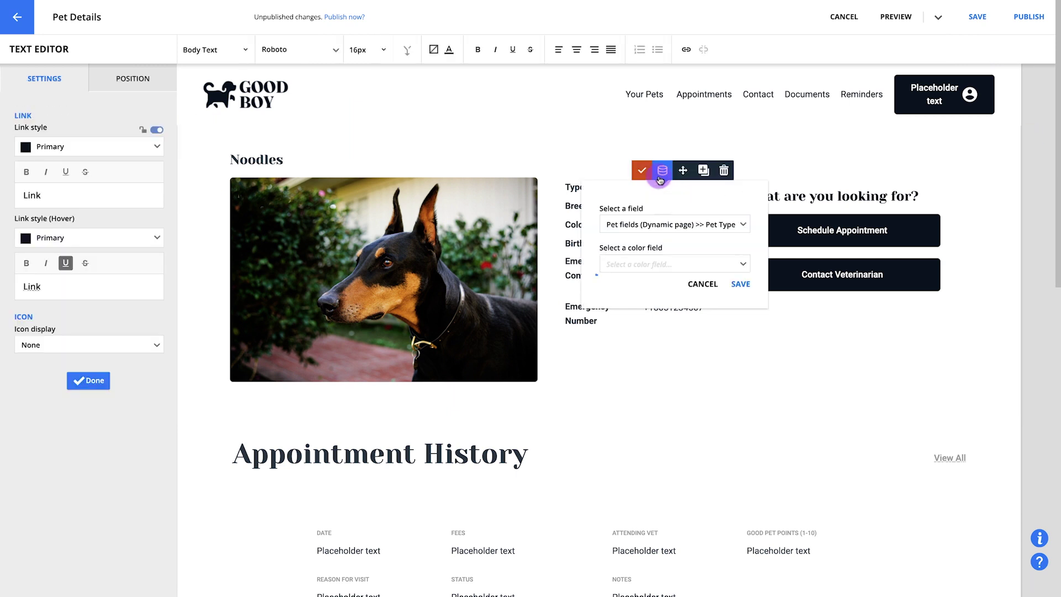
{"action": "left_click", "coordinate": [684, 264]}
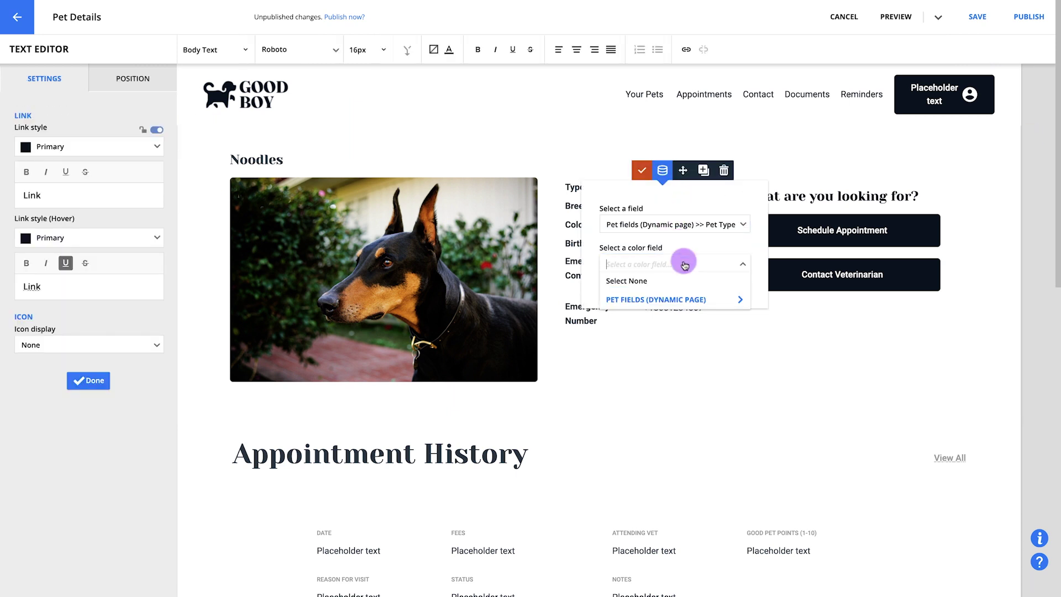
{"action": "left_click", "coordinate": [683, 300]}
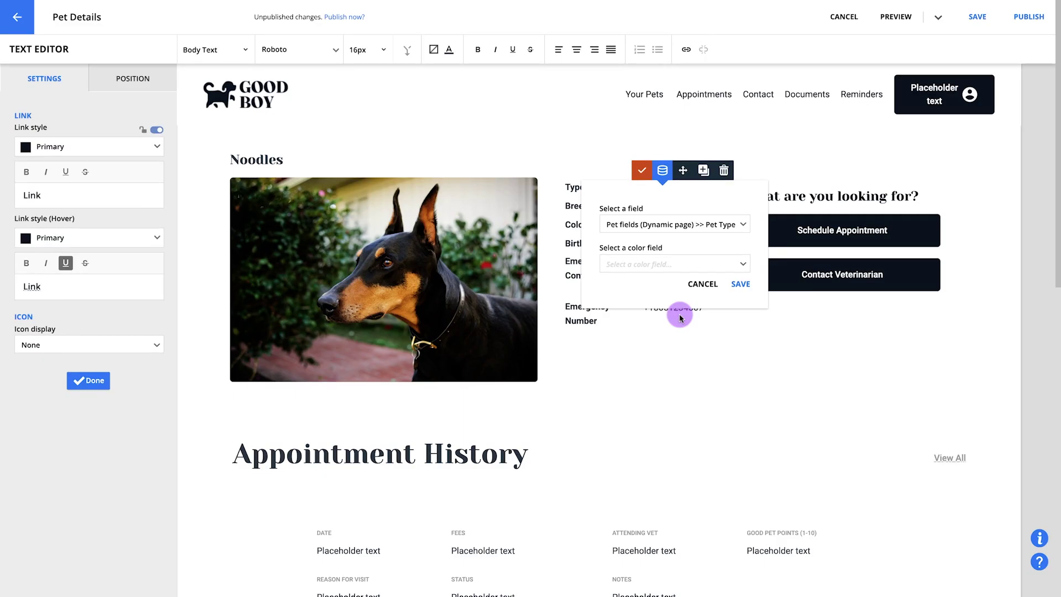
{"action": "left_click", "coordinate": [680, 264]}
{"action": "left_click", "coordinate": [680, 319]}
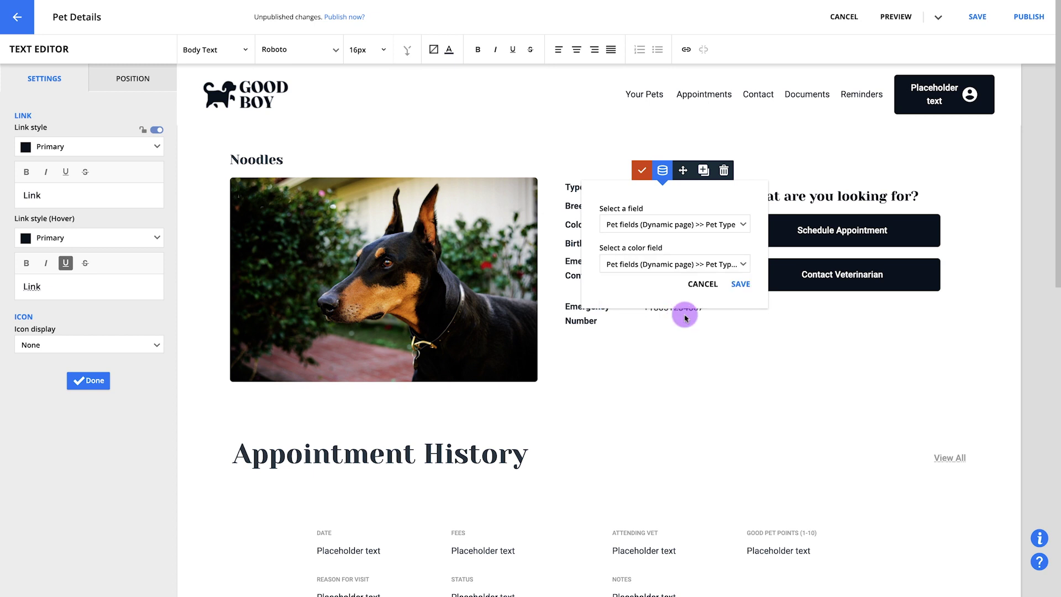
{"action": "left_click", "coordinate": [741, 282]}
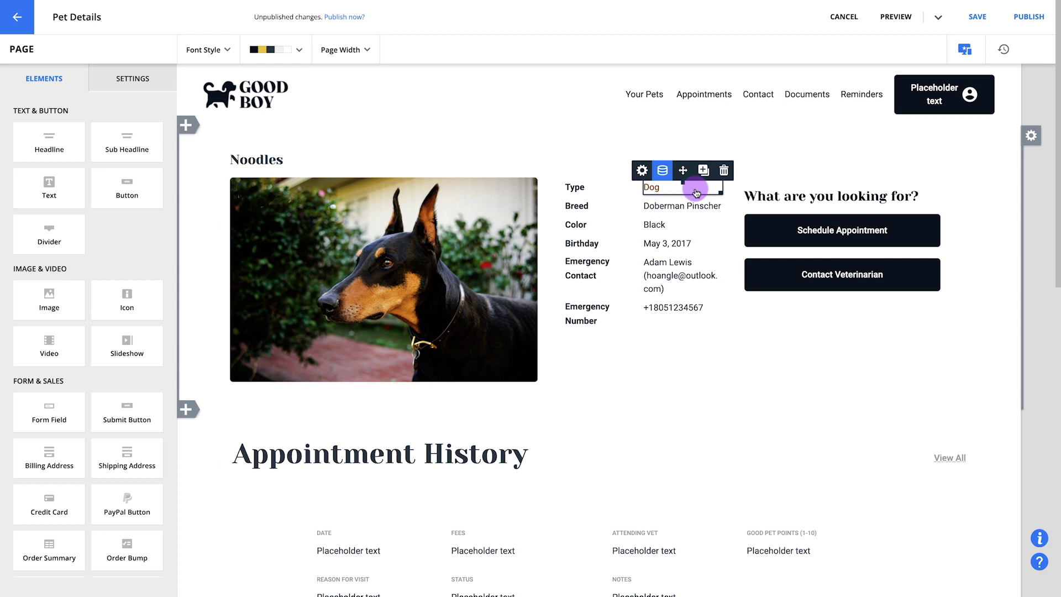
{"action": "left_click", "coordinate": [619, 188]}
{"action": "double_click", "coordinate": [580, 188]}
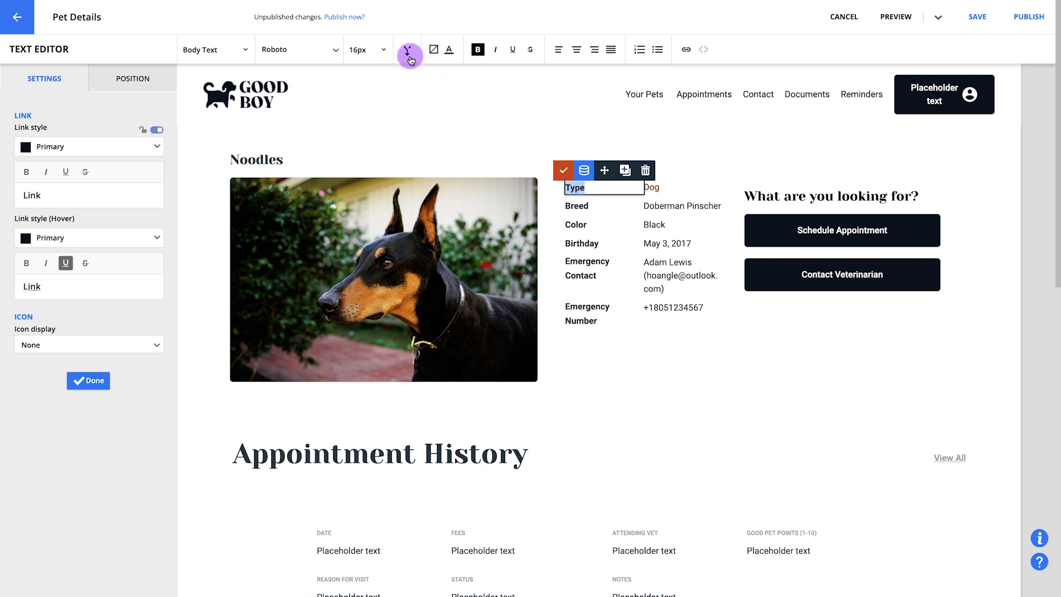
{"action": "left_click", "coordinate": [409, 54]}
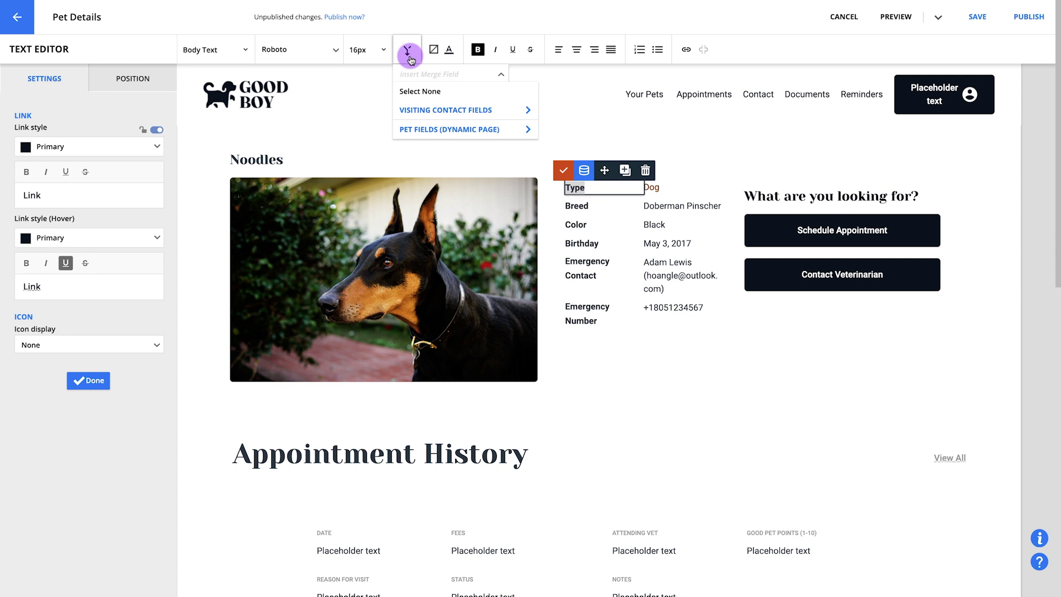
{"action": "left_click", "coordinate": [425, 130]}
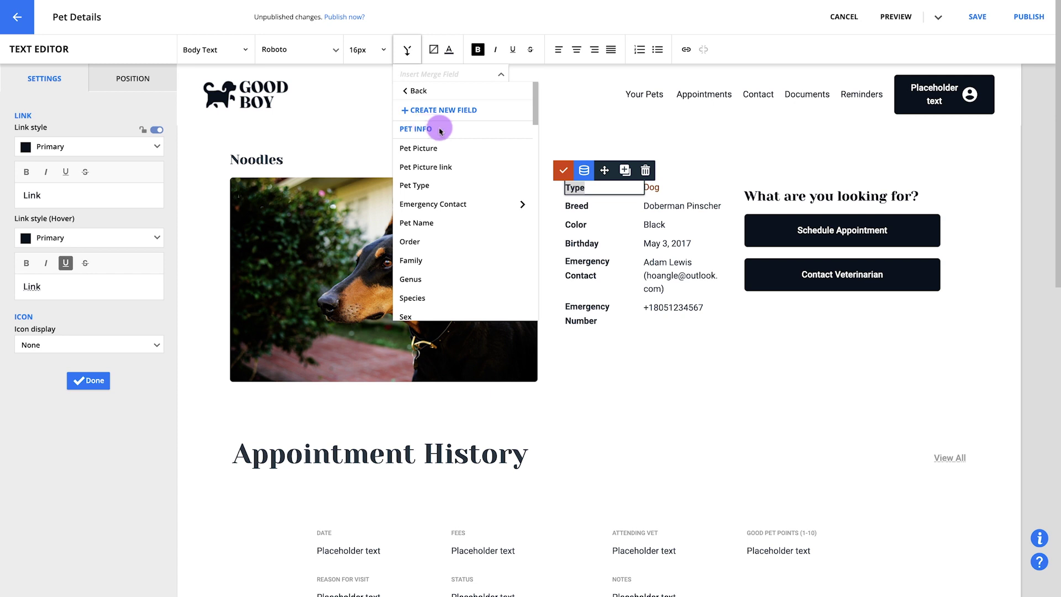
{"action": "left_click", "coordinate": [420, 91]}
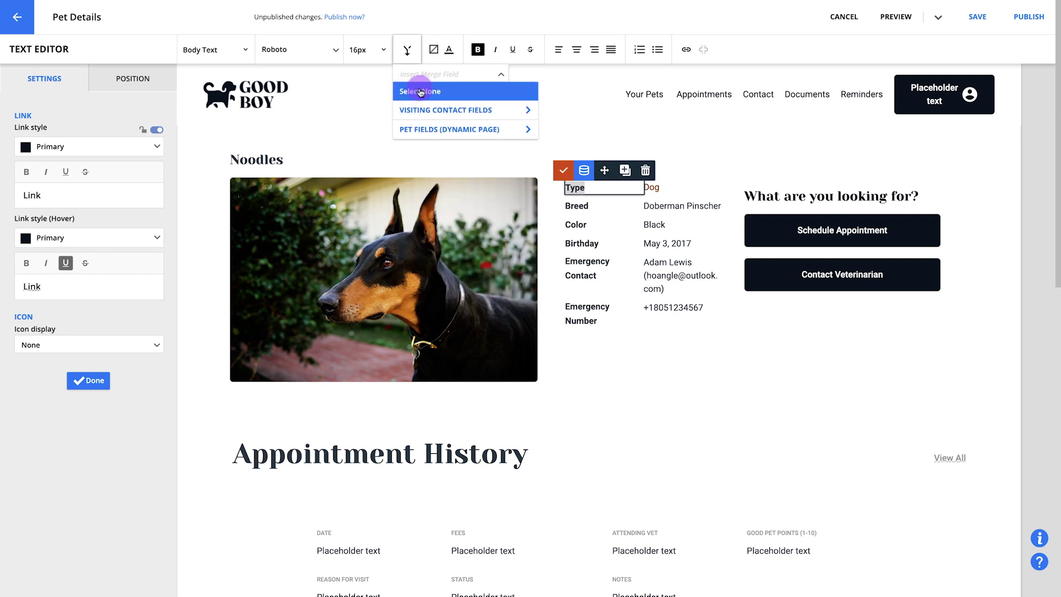
{"action": "left_click", "coordinate": [481, 116]}
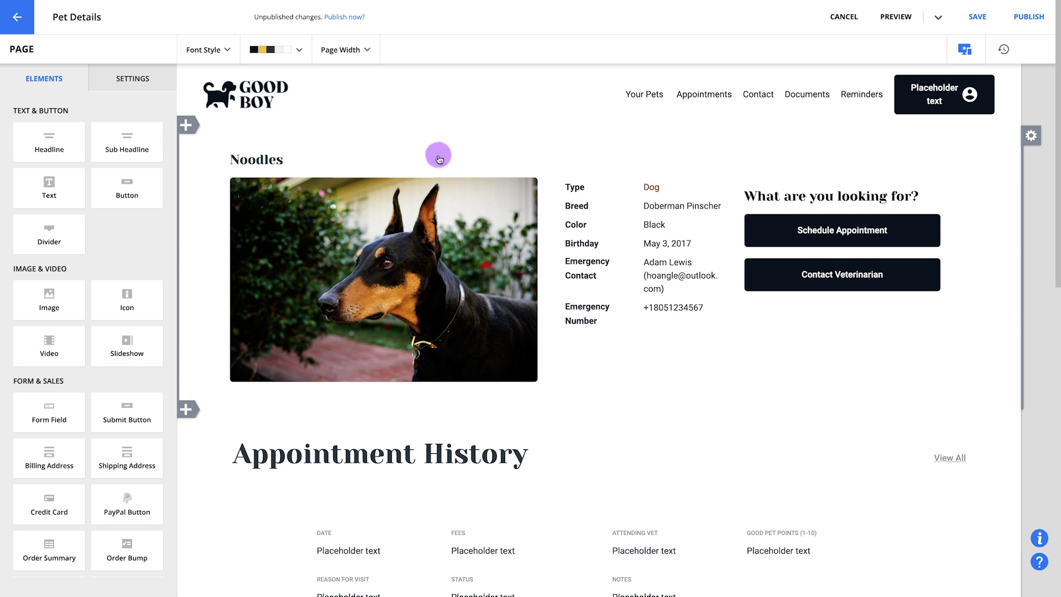
{"action": "mouse_move", "coordinate": [383, 159]}
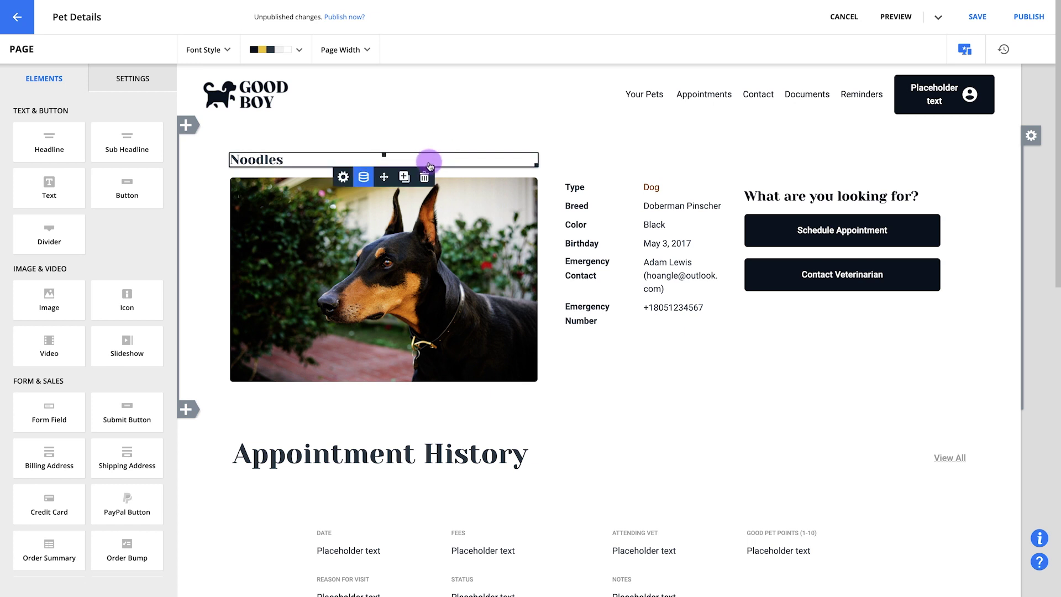
Step: Replace the Noodles headline with a left-aligned Sub Headline above the dog photo
{"action": "left_click", "coordinate": [424, 177]}
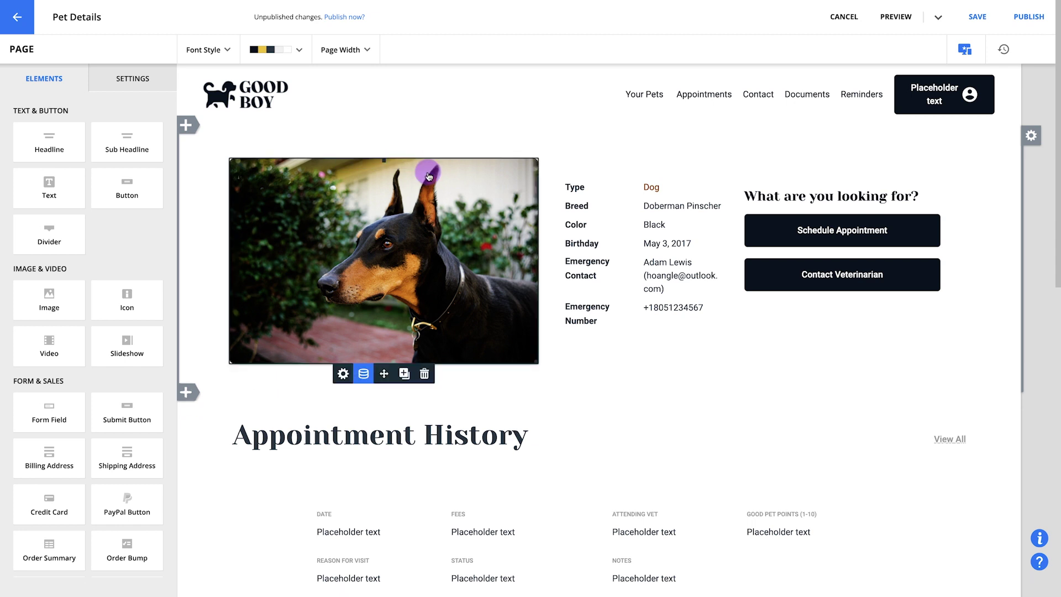
{"action": "left_click_drag", "start_coordinate": [135, 142], "coordinate": [380, 152]}
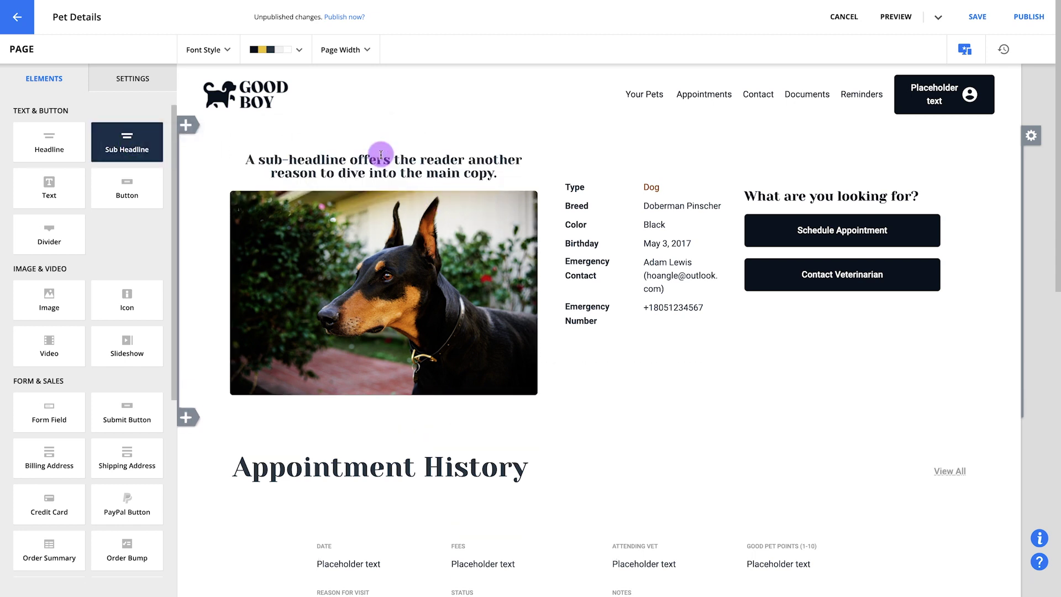
{"action": "triple_click", "coordinate": [379, 169]}
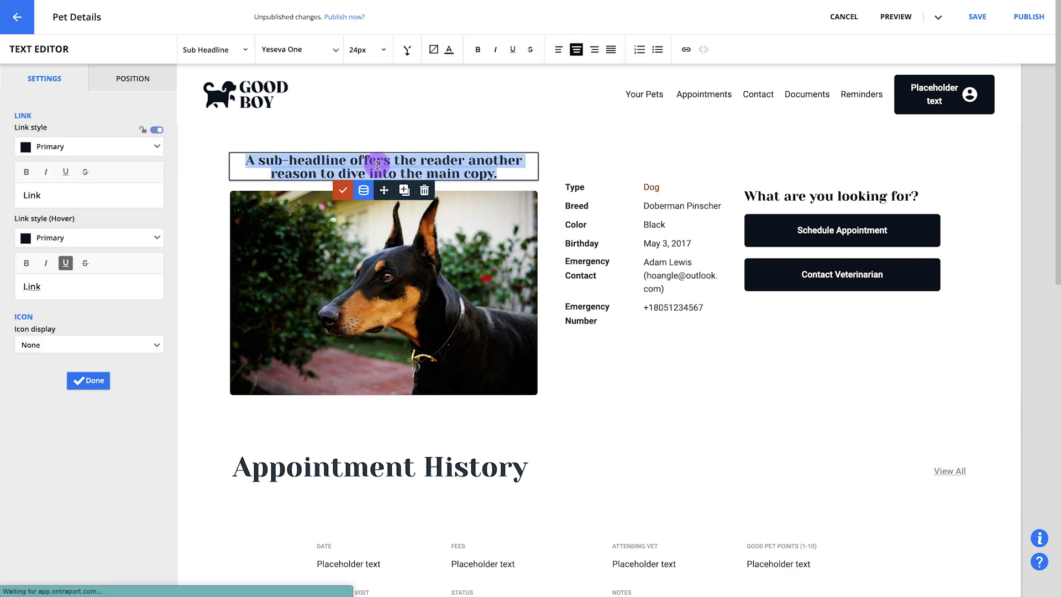
{"action": "left_click", "coordinate": [558, 49]}
Step: Write 'Hi, my name is' followed by the Page//Pet Name merge field
{"action": "type", "text": "Hi, my name is"}
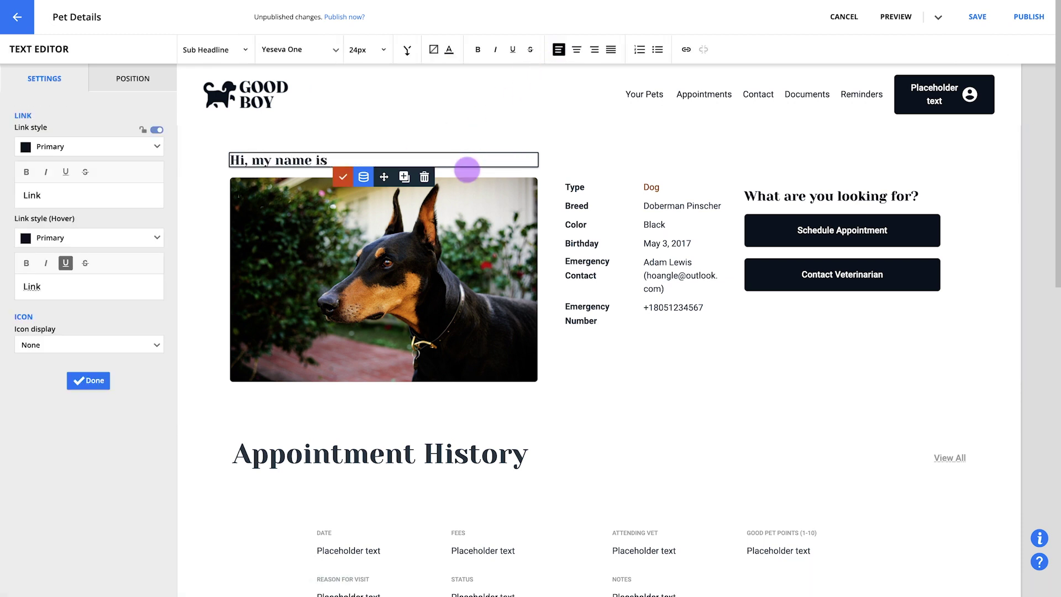
{"action": "left_click", "coordinate": [407, 49]}
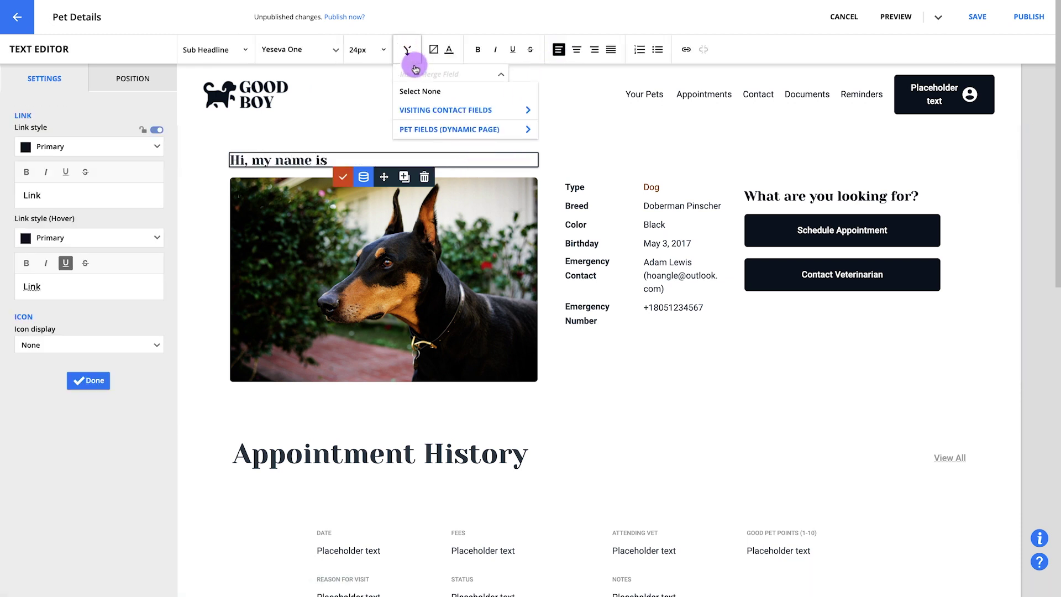
{"action": "left_click", "coordinate": [425, 128]}
{"action": "left_click", "coordinate": [426, 216]}
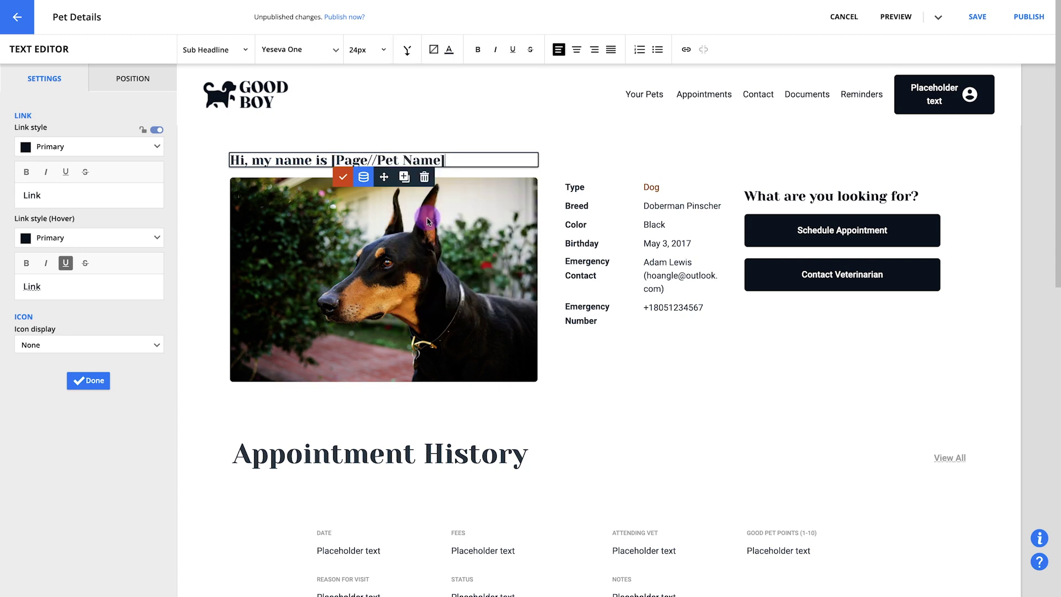
{"action": "left_click", "coordinate": [343, 177]}
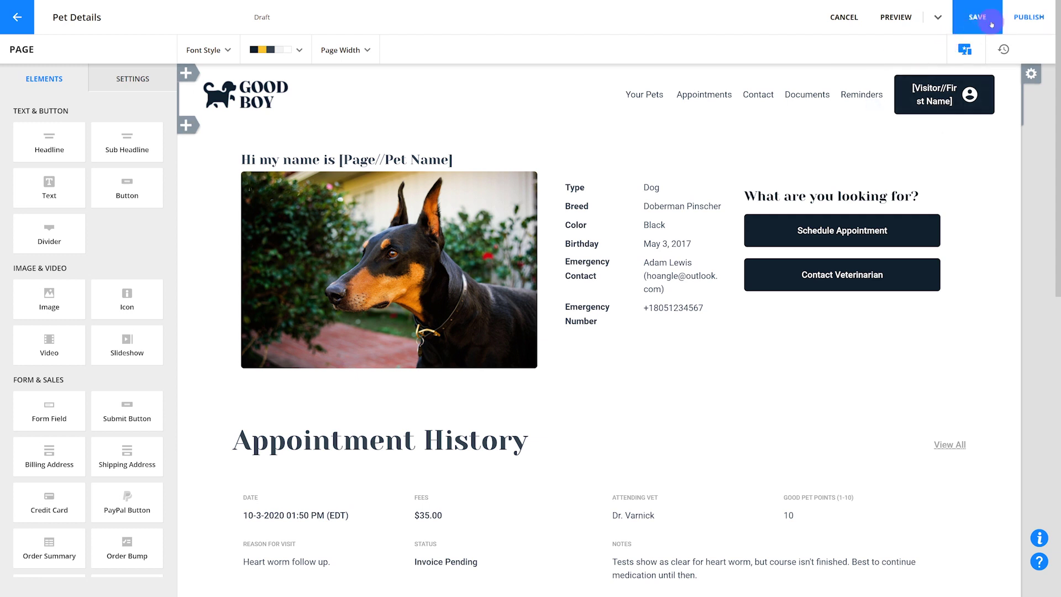
Step: Publish the template with 'Pet Details' selected as its page type
{"action": "left_click", "coordinate": [1022, 15]}
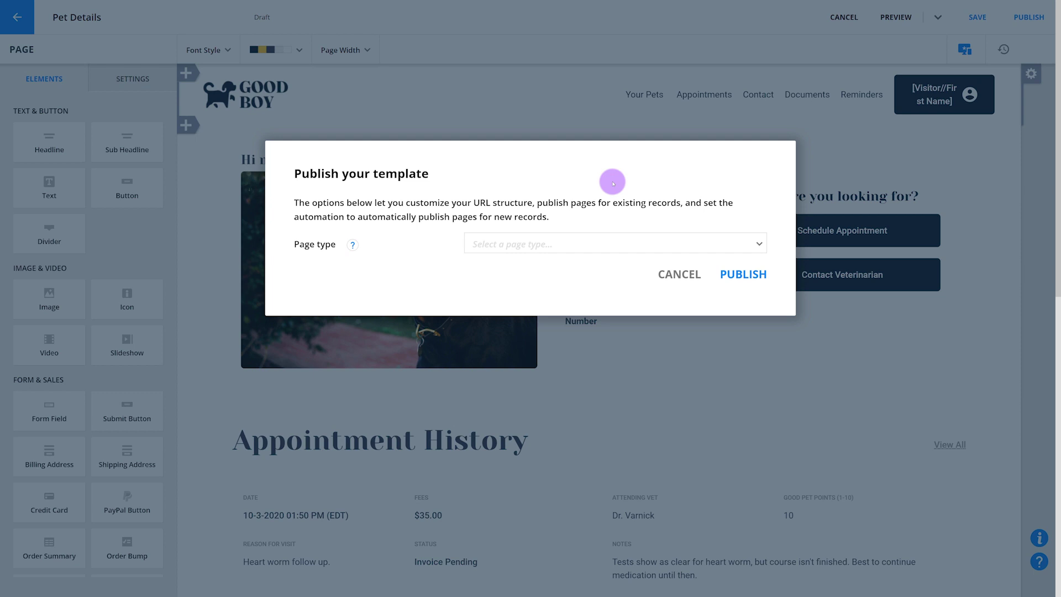
{"action": "left_click", "coordinate": [585, 244]}
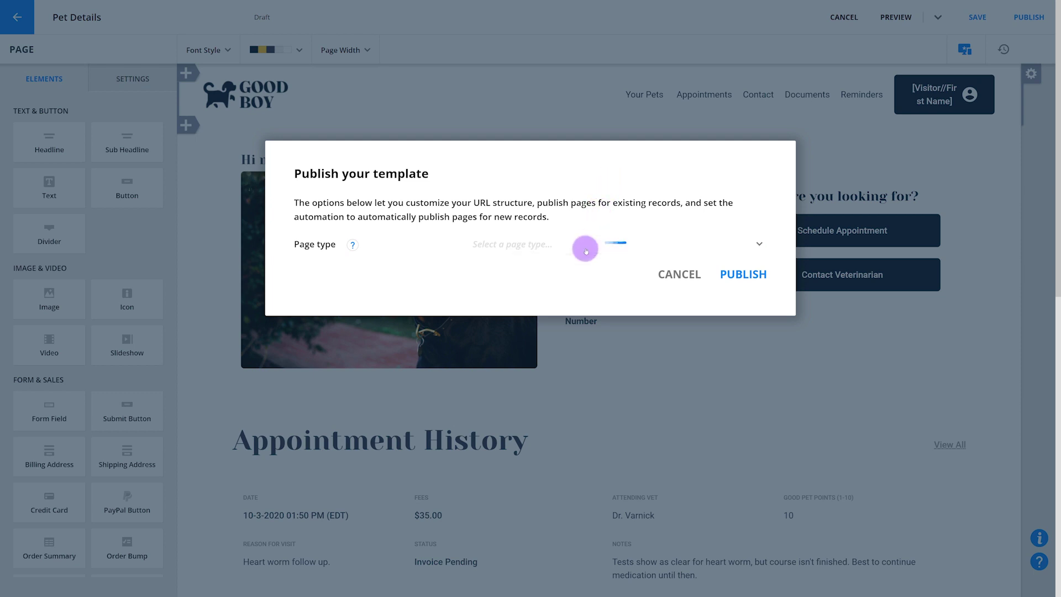
{"action": "left_click", "coordinate": [584, 312]}
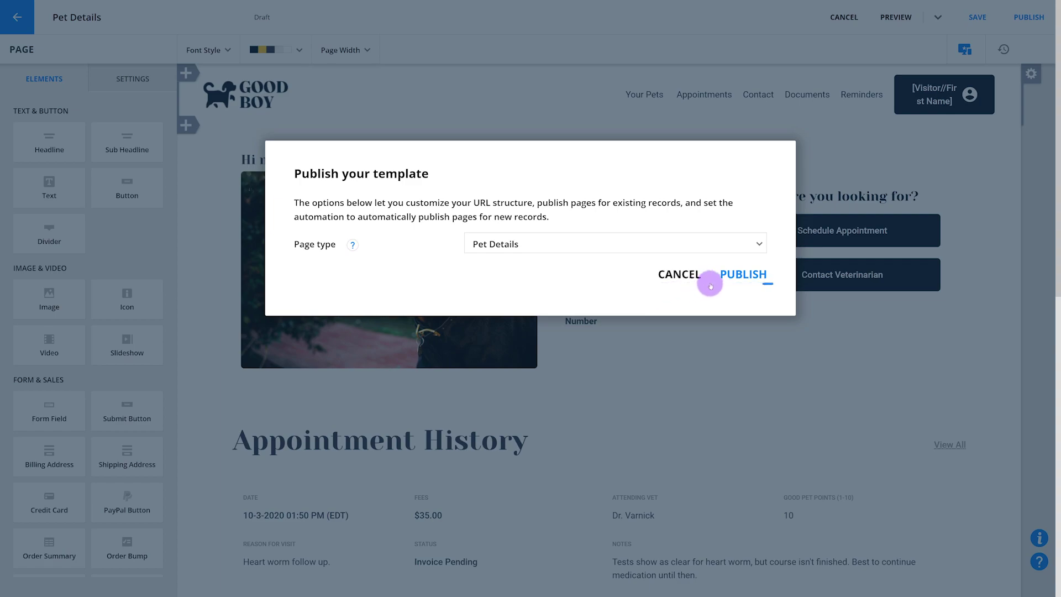
{"action": "left_click", "coordinate": [736, 273]}
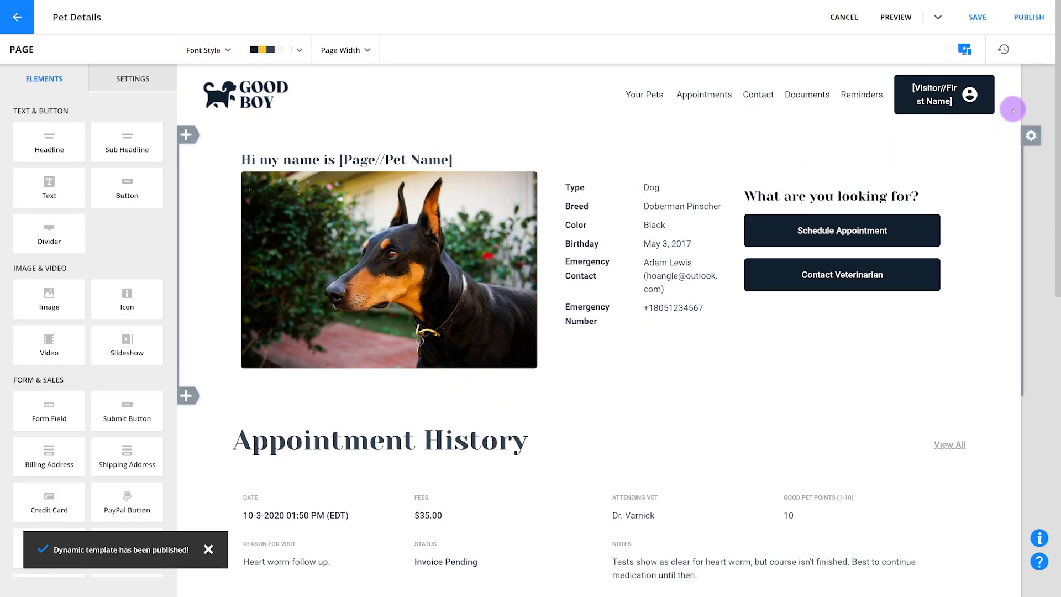
Step: Re-publish the Pet Details template to push the latest changes to its dynamic pages
{"action": "left_click", "coordinate": [1037, 17]}
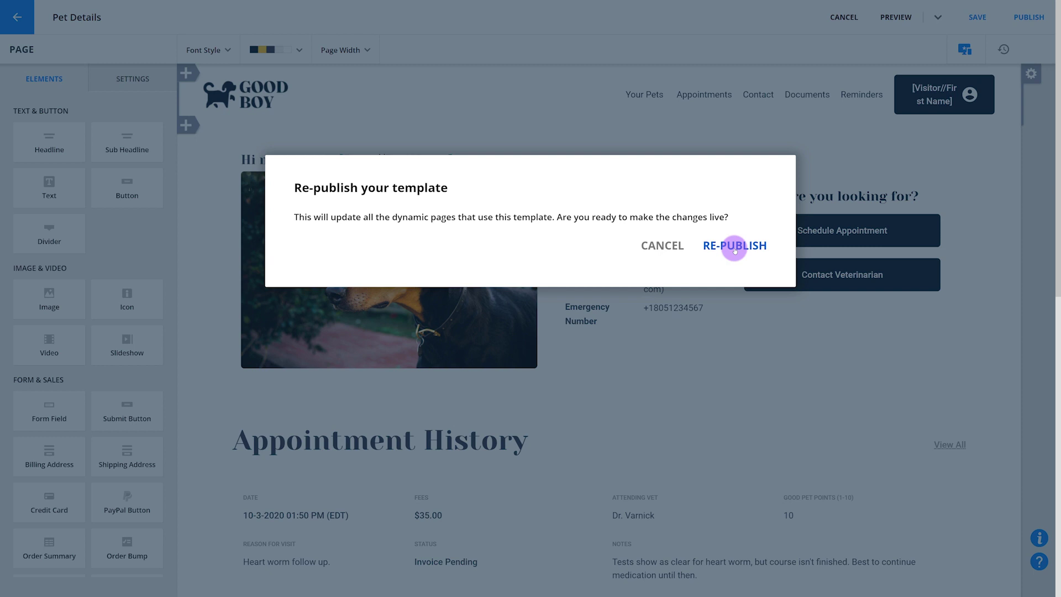
{"action": "left_click", "coordinate": [735, 250]}
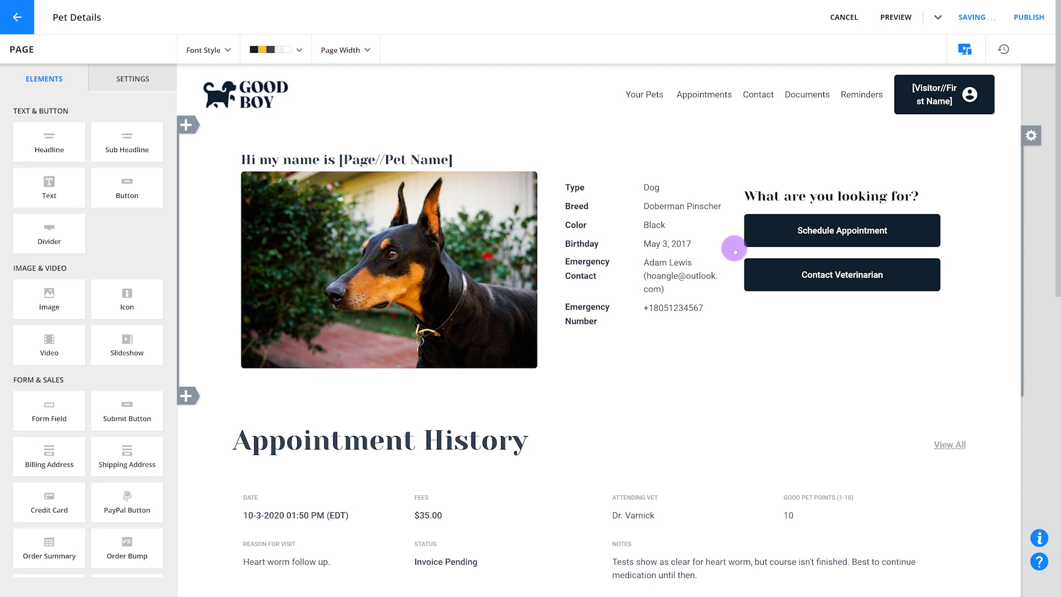